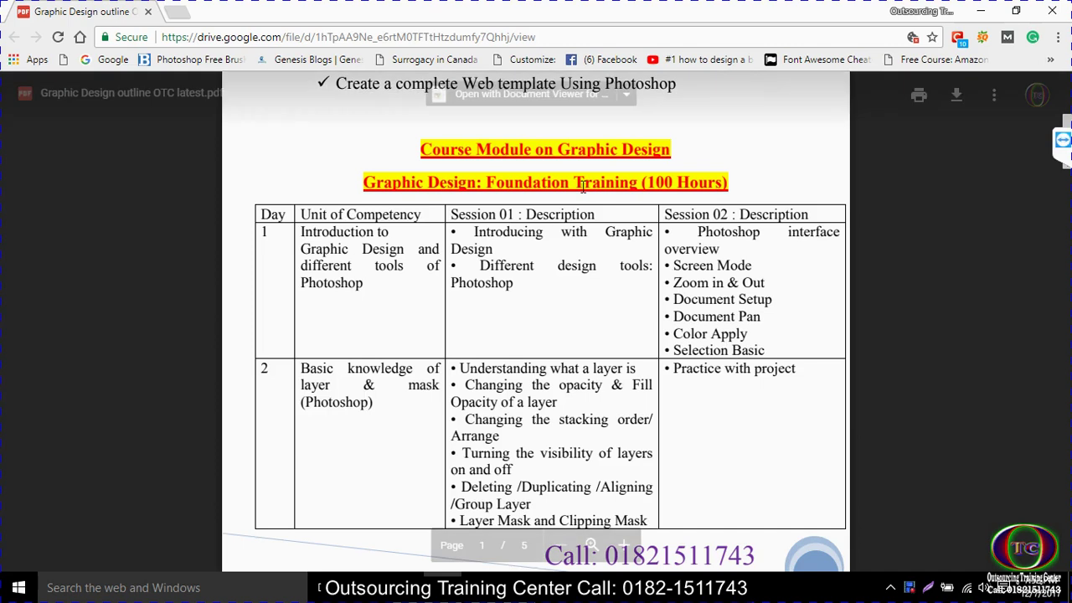
- Highlight 'Introduction to Graphic Design' in the Day 1 row of the course outline PDF
left_click_drag(409, 251, 300, 229)
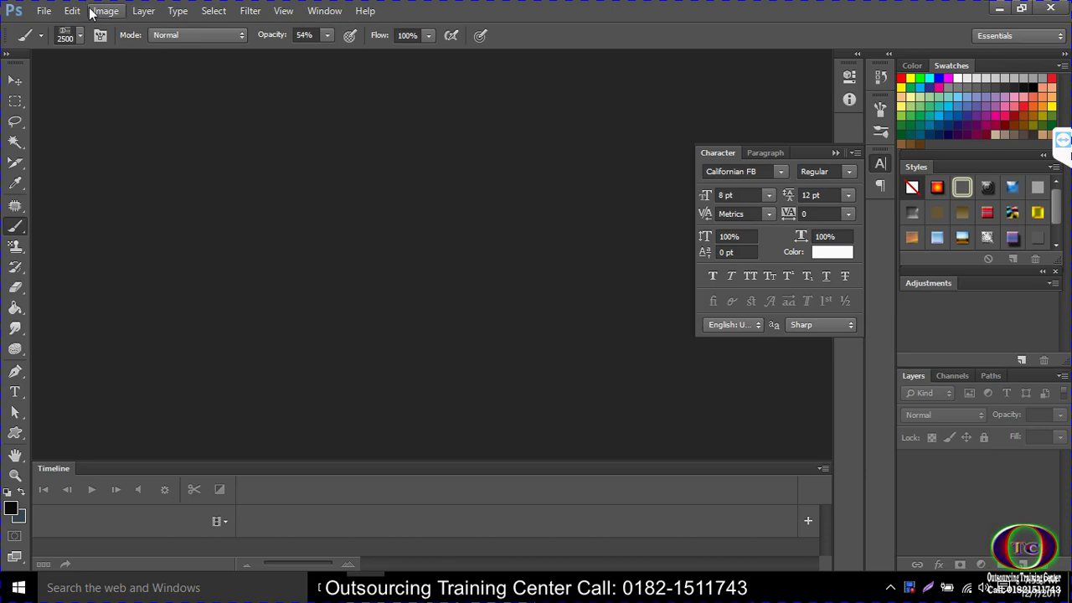
- Browse the Type and Window menus
left_click(178, 11)
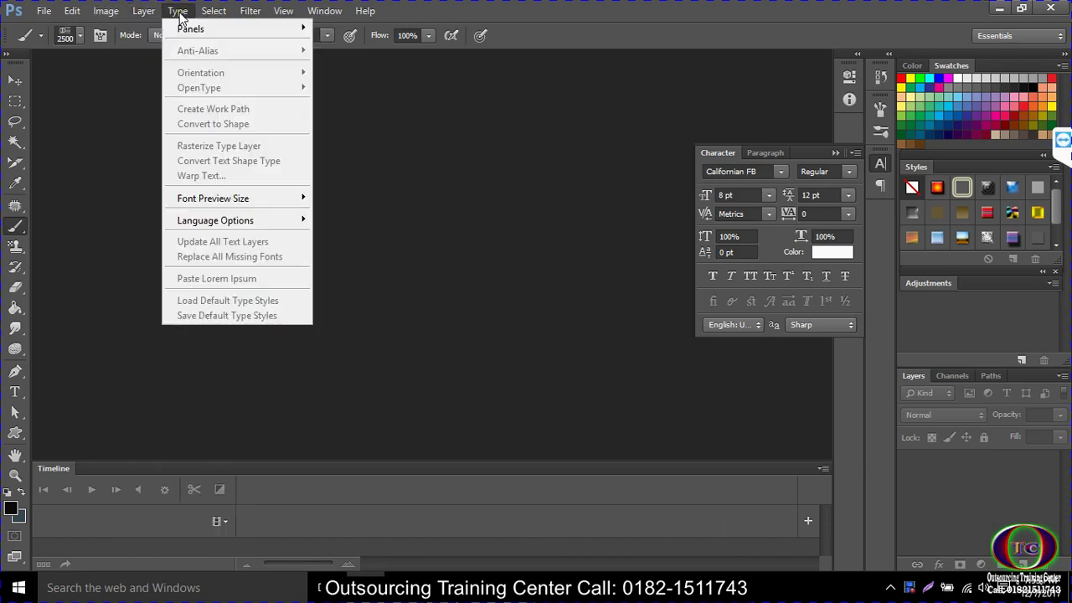
left_click(304, 12)
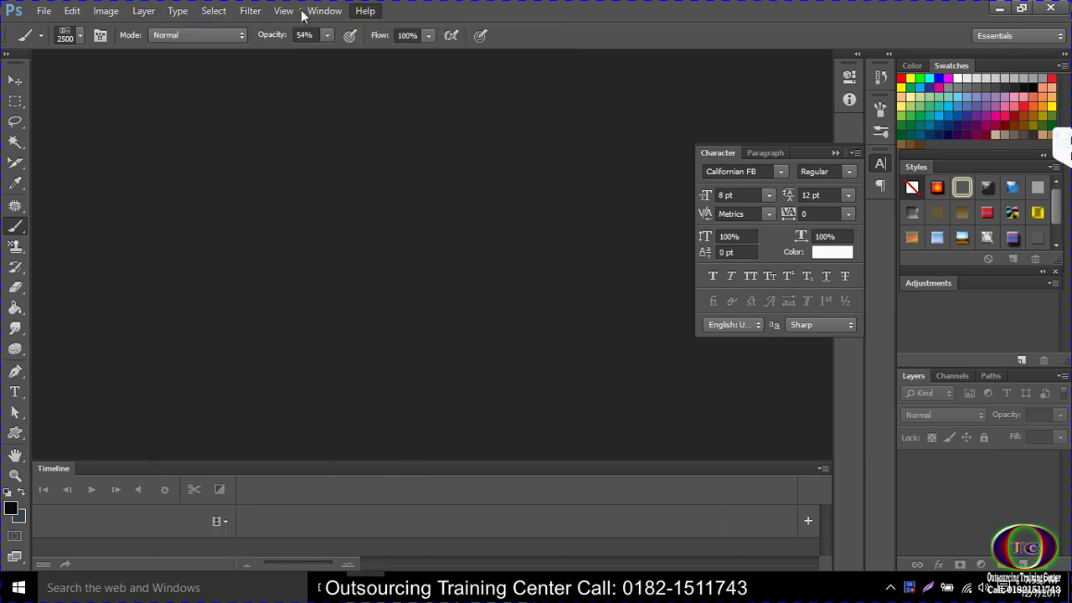
key("Left")
key("Left")
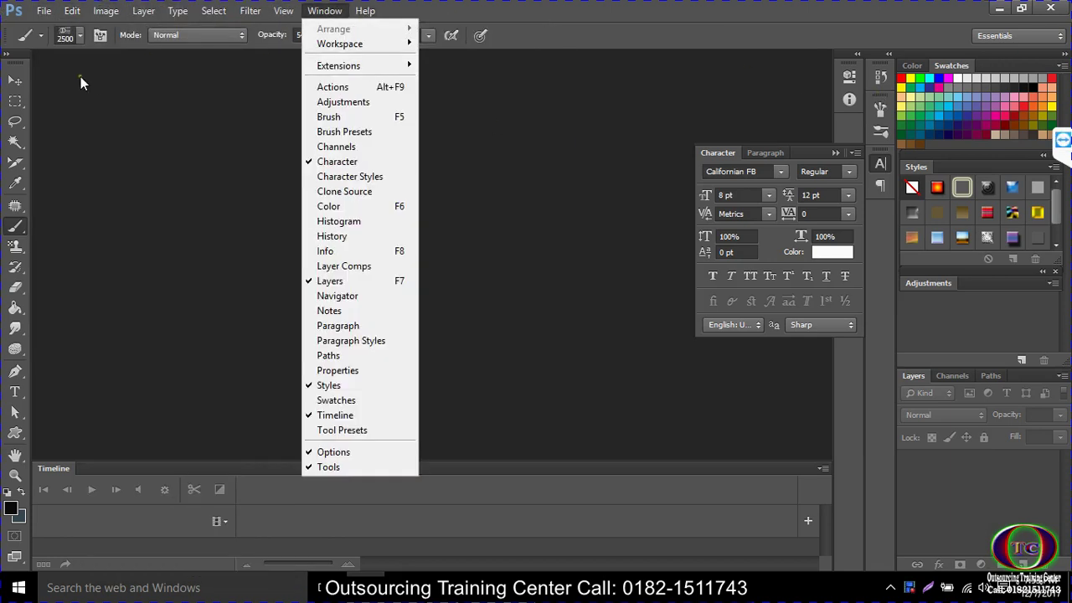
- Cycle through the Move and Rectangular Marquee tools, ending on the Magic Wand tool
left_click(14, 82)
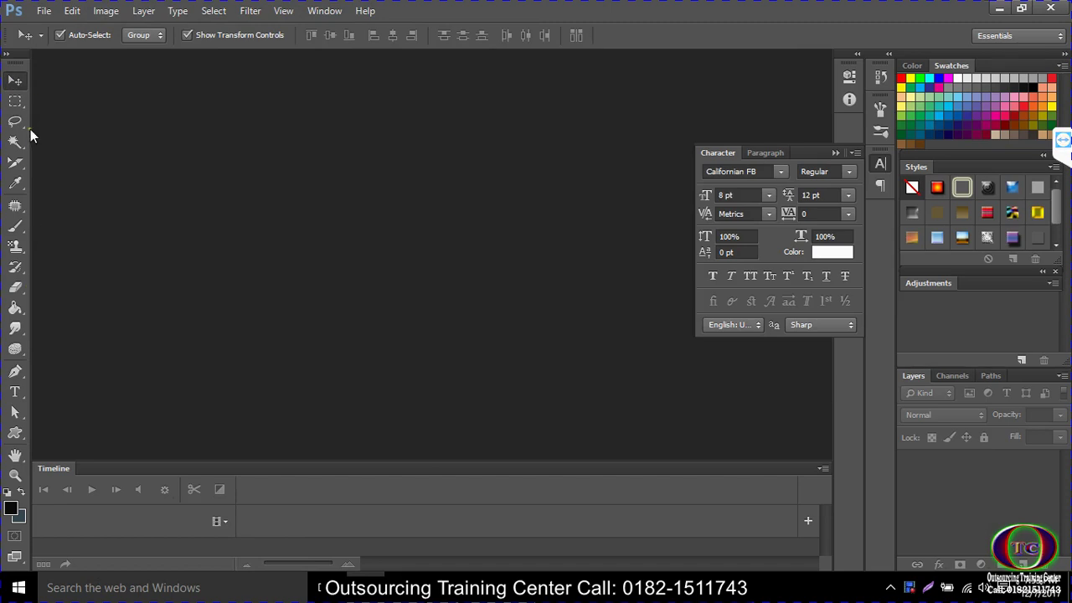
left_click(15, 107)
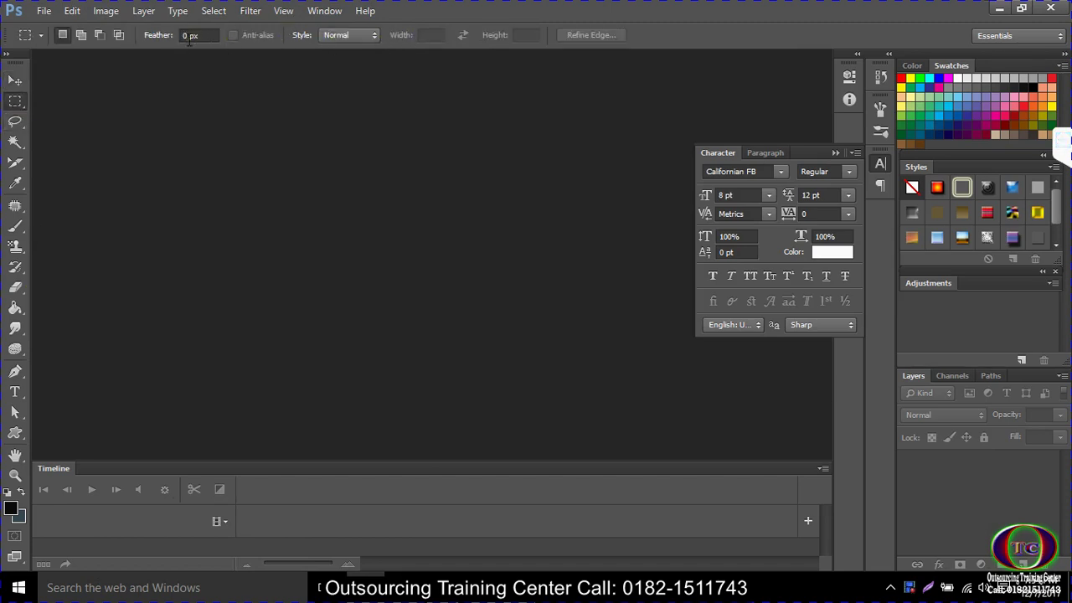
left_click(15, 142)
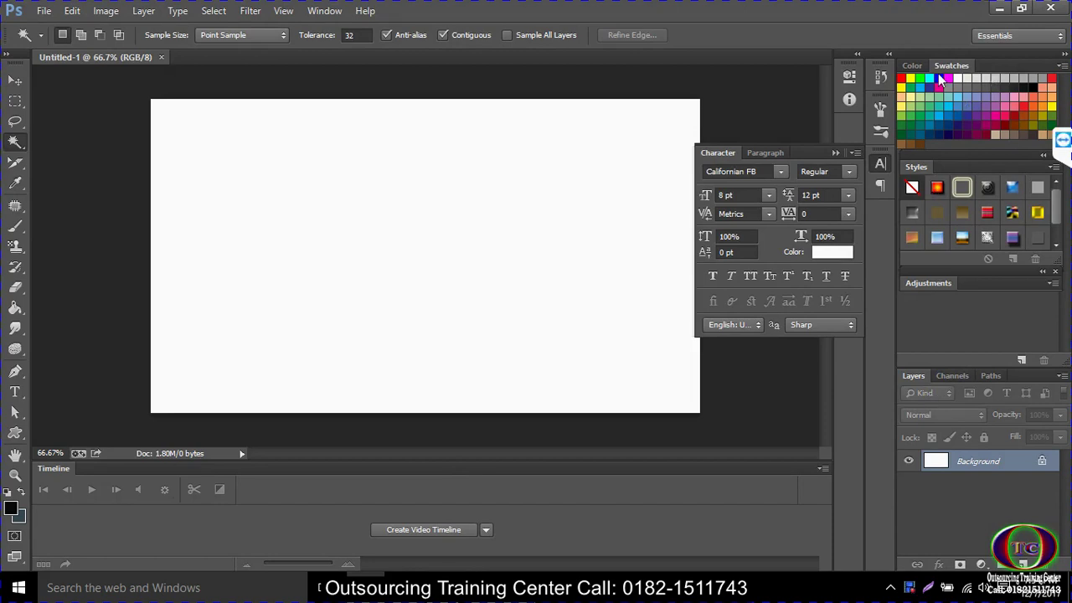
- Show the RGB Color sliders, keep the Essentials workspace and close the floating Character panel
left_click(913, 66)
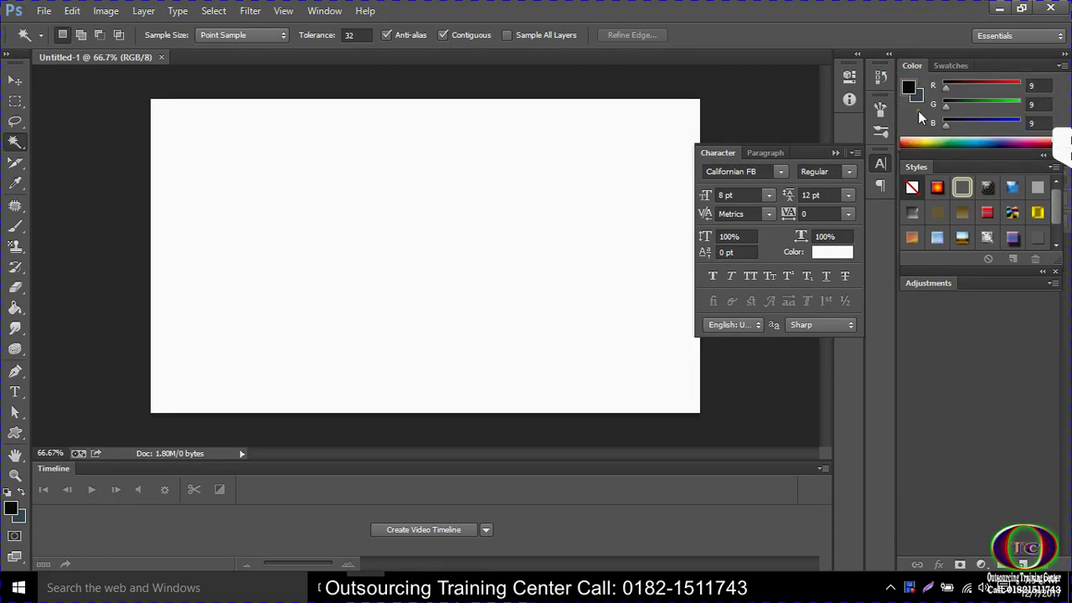
left_click(995, 37)
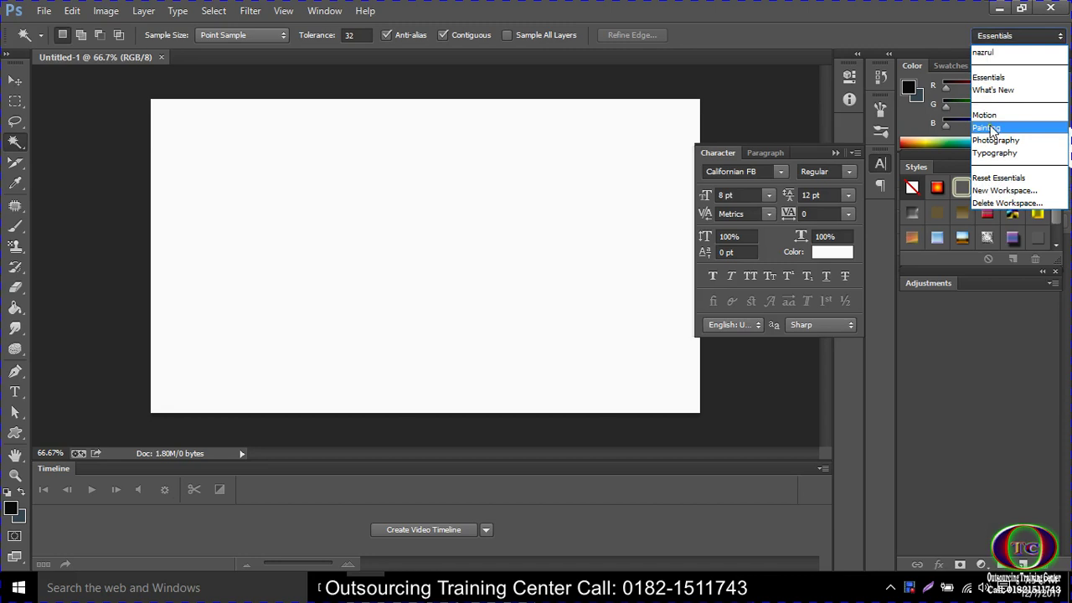
left_click(986, 78)
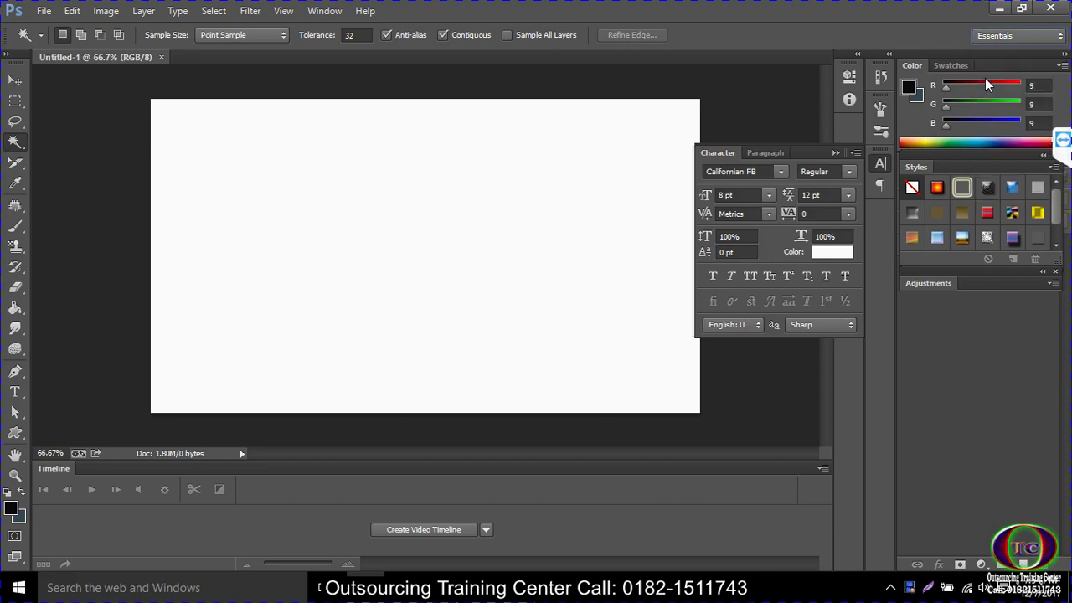
left_click(996, 36)
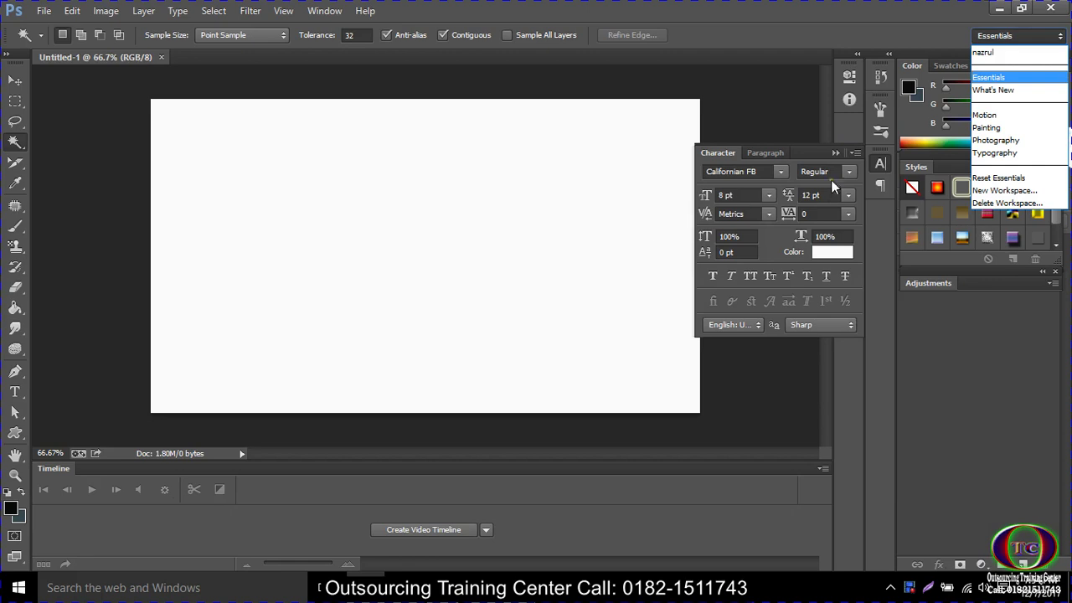
left_click(833, 156)
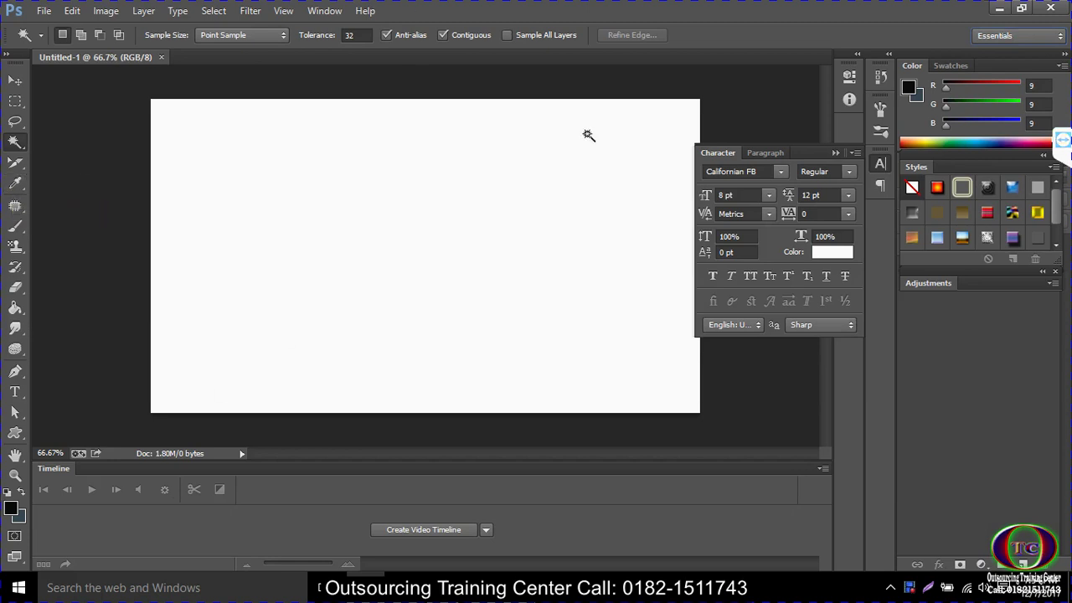
left_click(834, 151)
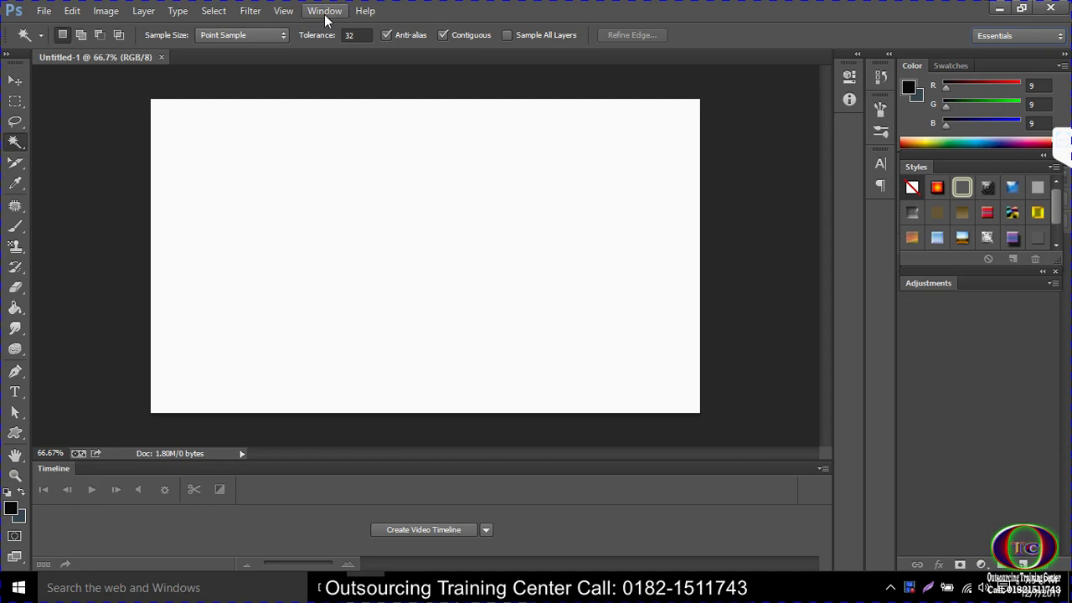
- Set the Interface preferences colour theme to the darkest swatch and confirm
left_click(73, 12)
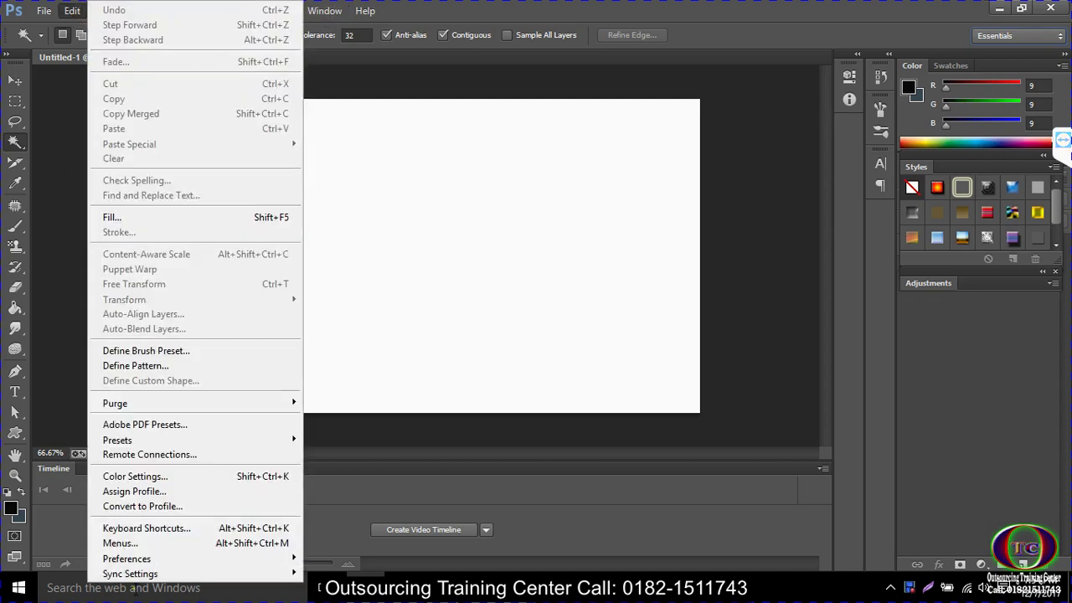
mouse_move(127, 558)
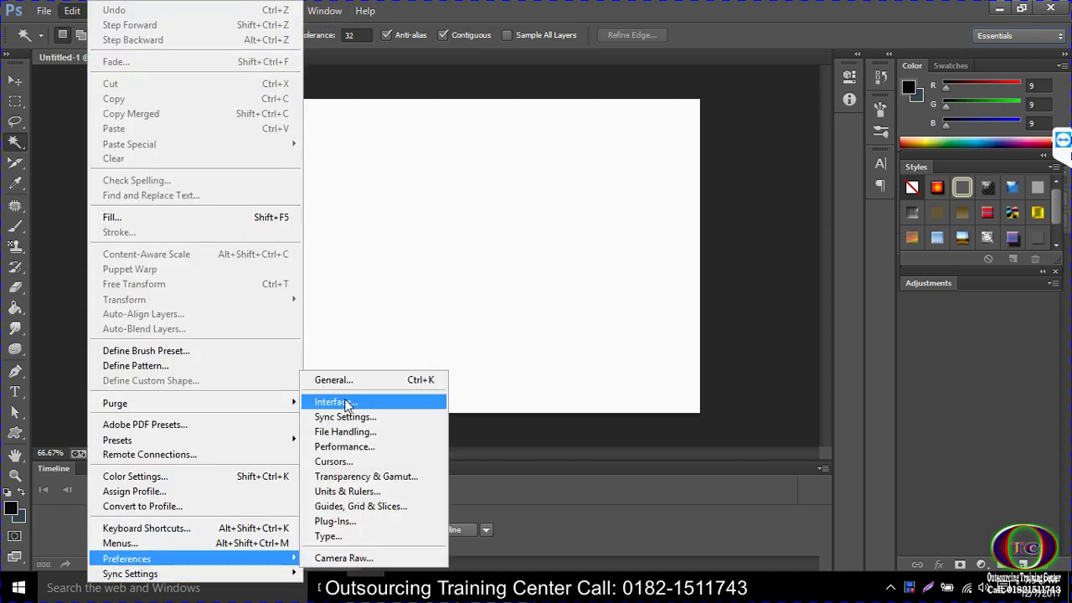
left_click(346, 404)
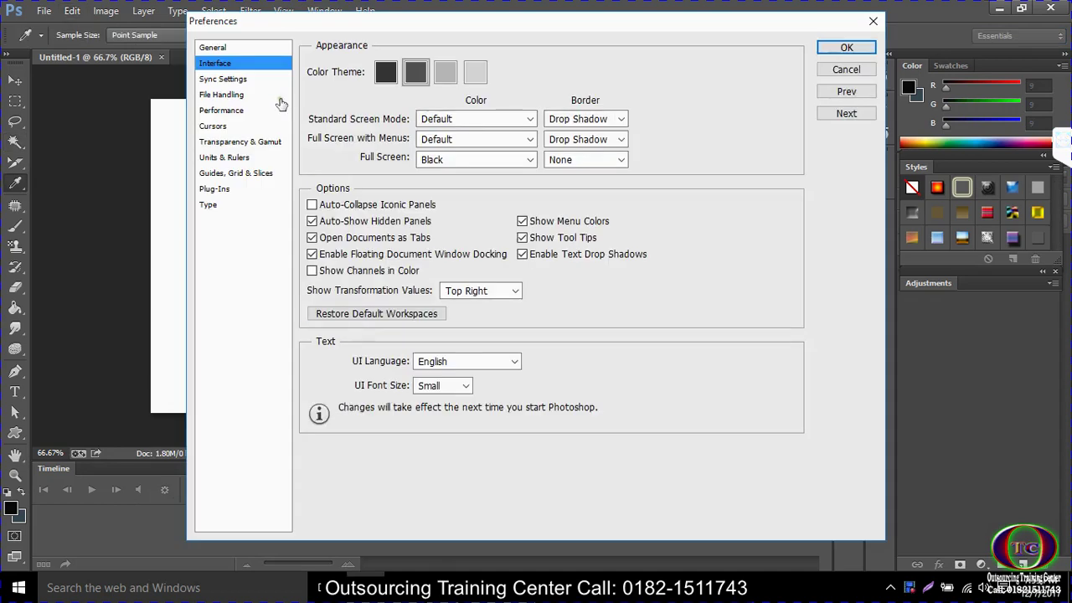
left_click(377, 72)
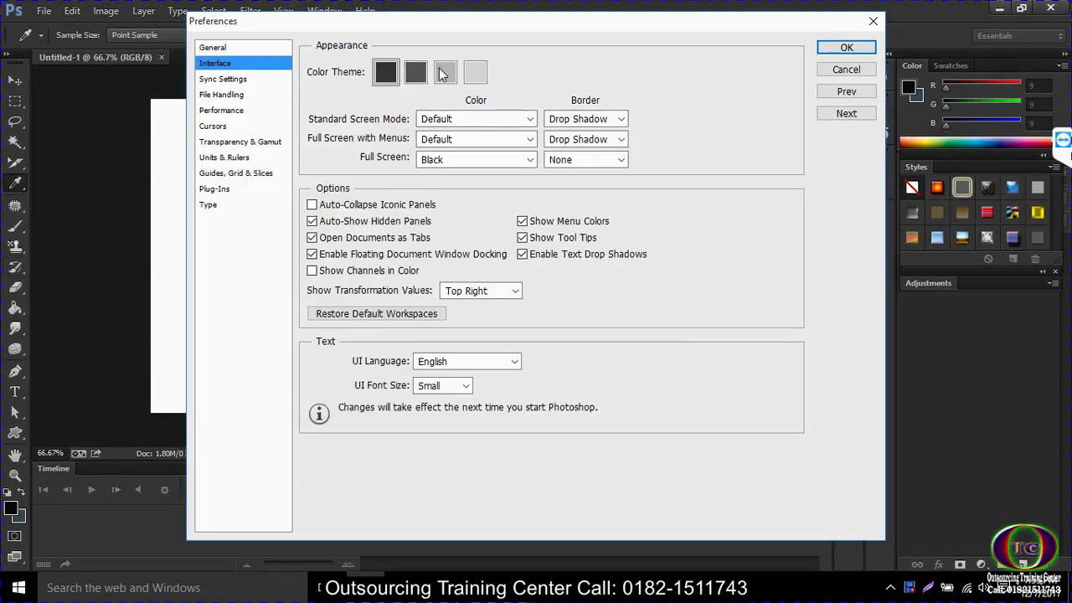
left_click(482, 77)
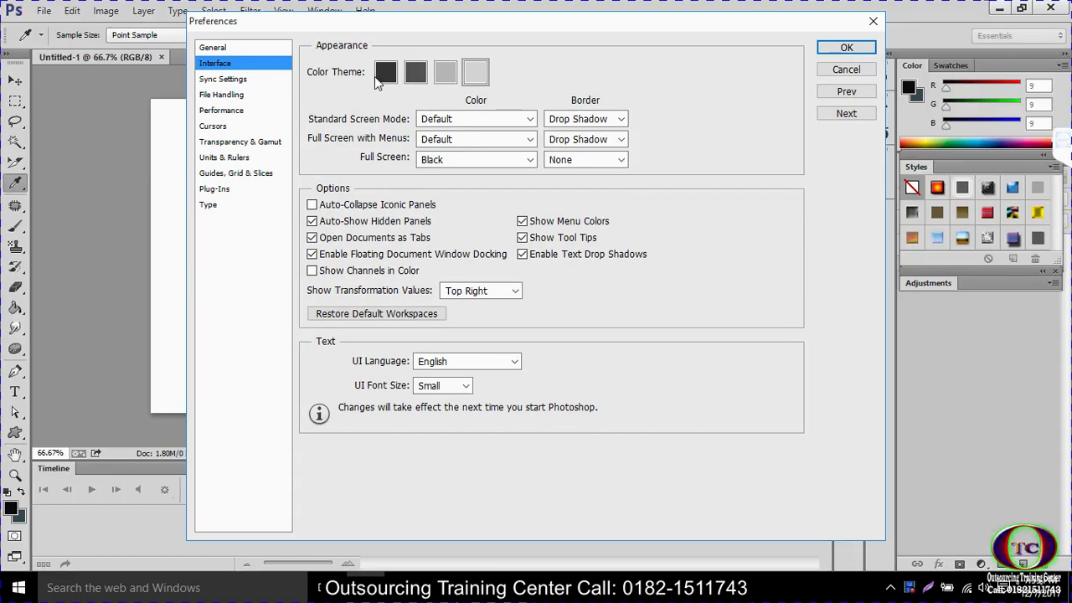
left_click(385, 75)
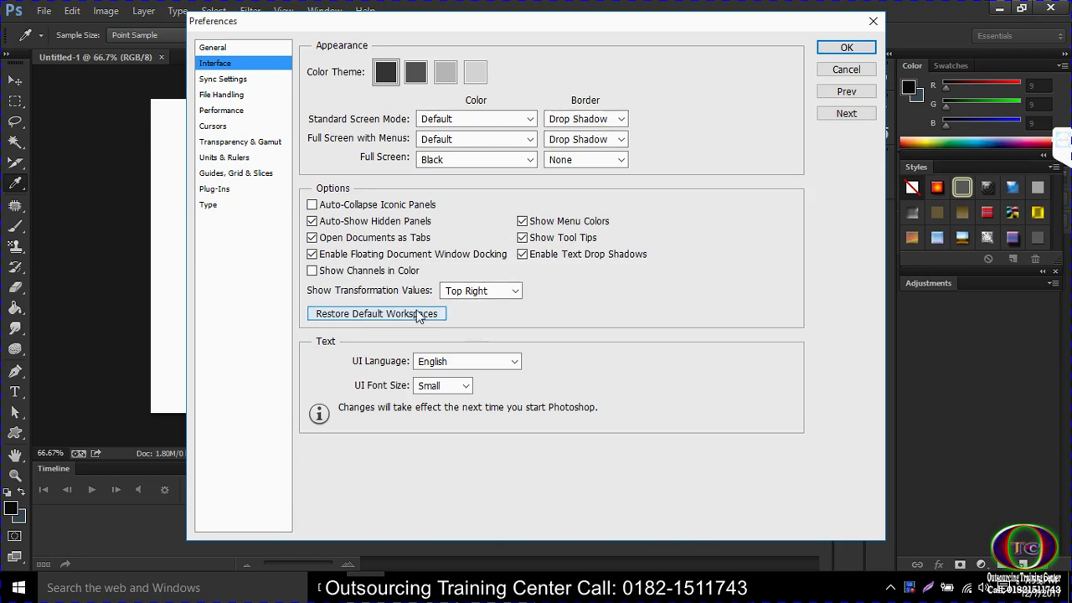
left_click(847, 48)
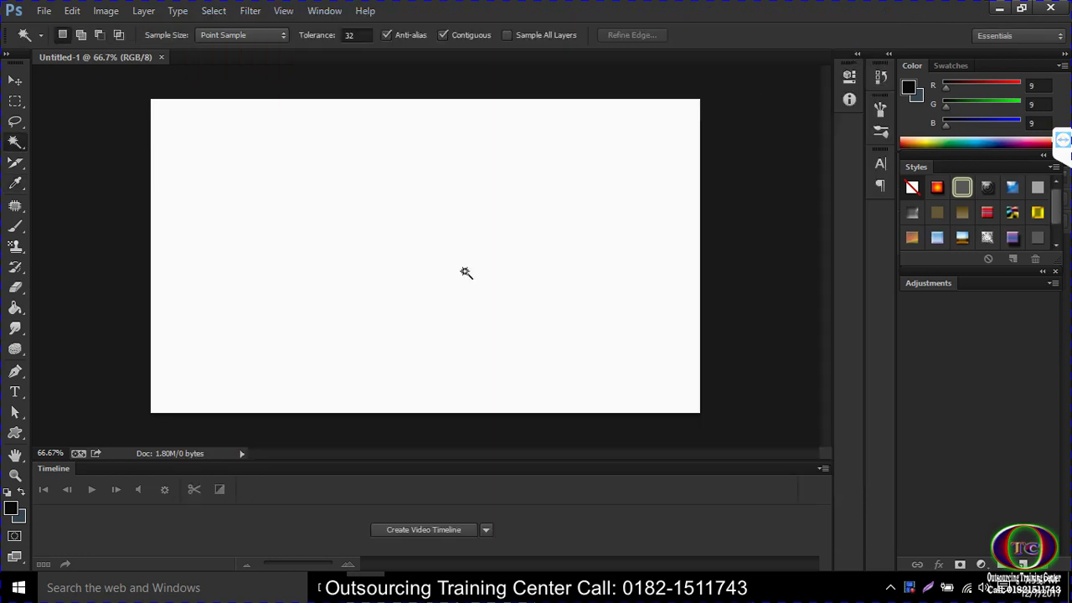
right_click(98, 219)
left_click(117, 244)
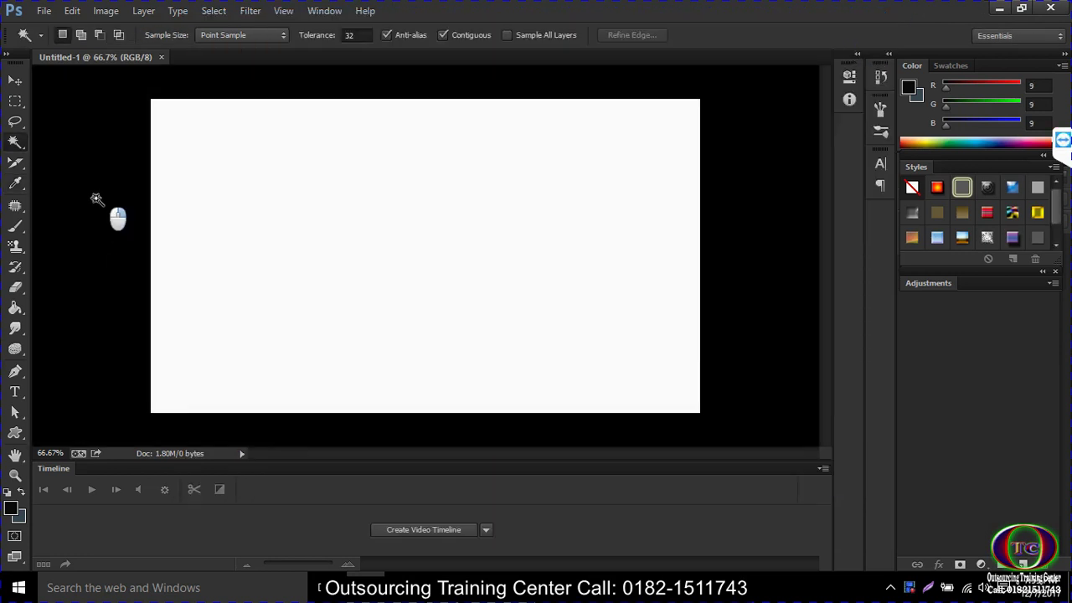
right_click(95, 199)
left_click(117, 244)
right_click(86, 192)
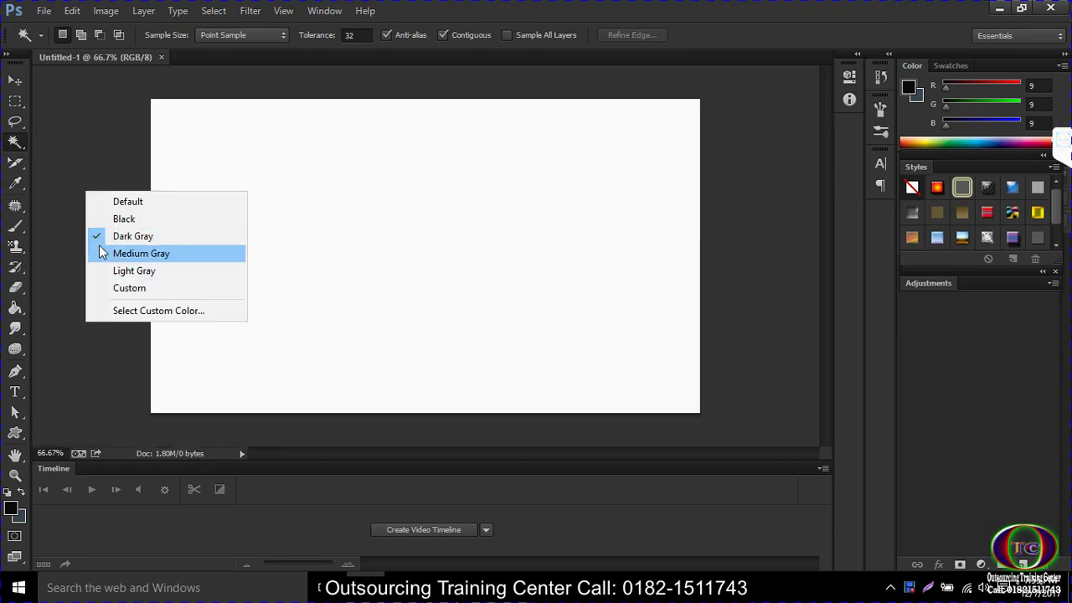
left_click(102, 158)
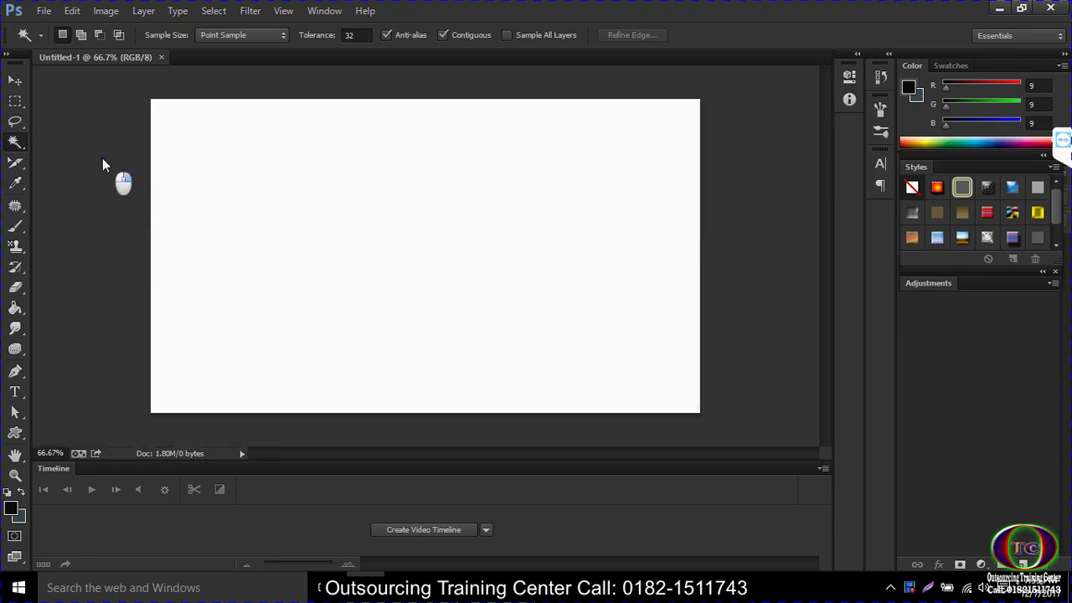
right_click(102, 158)
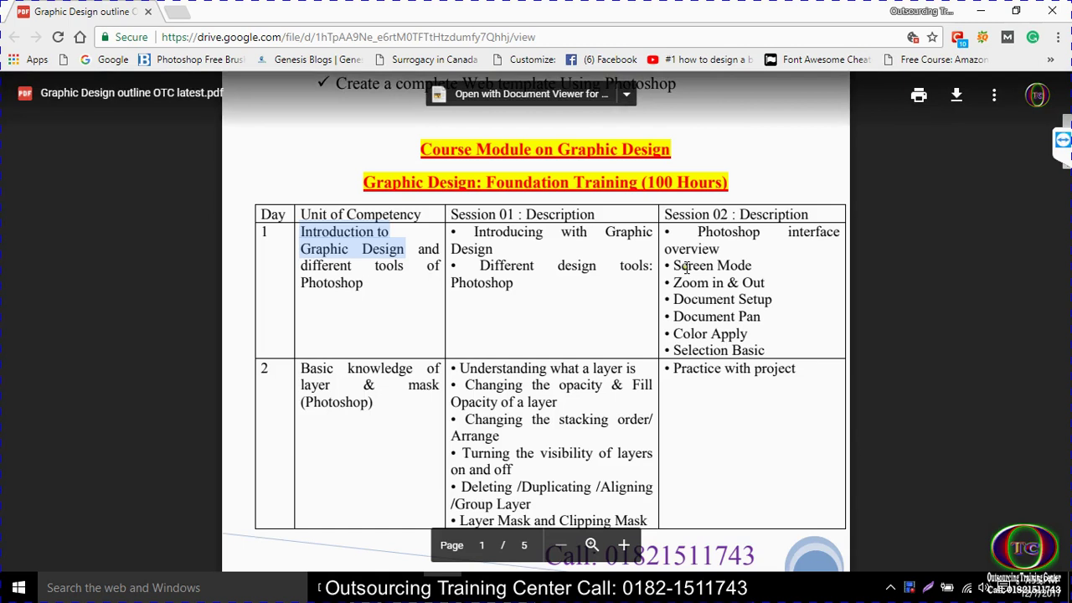
left_click(980, 11)
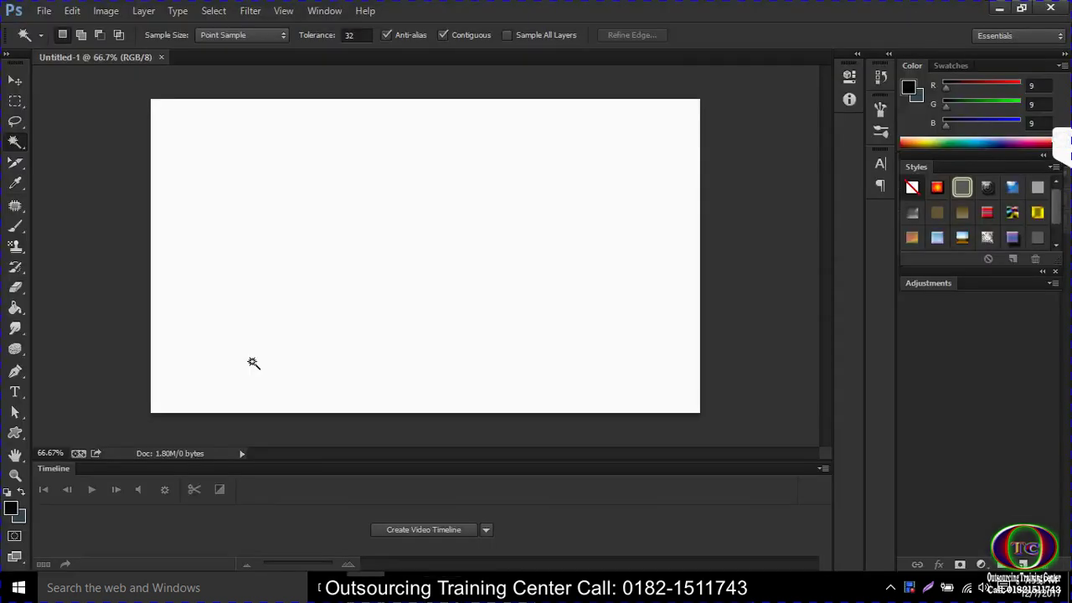
left_click(15, 557)
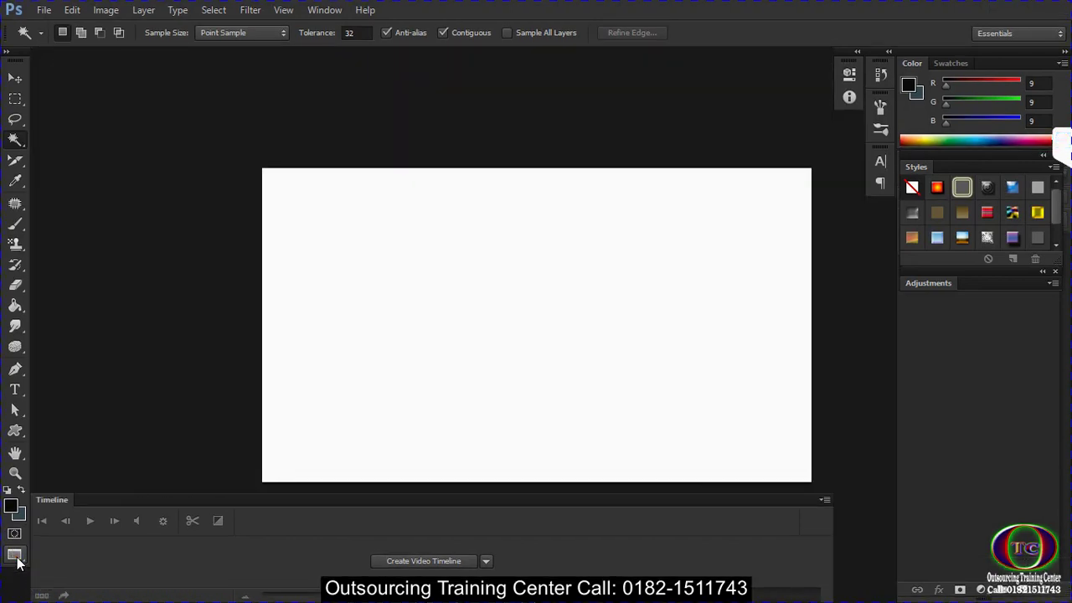
left_click(15, 555)
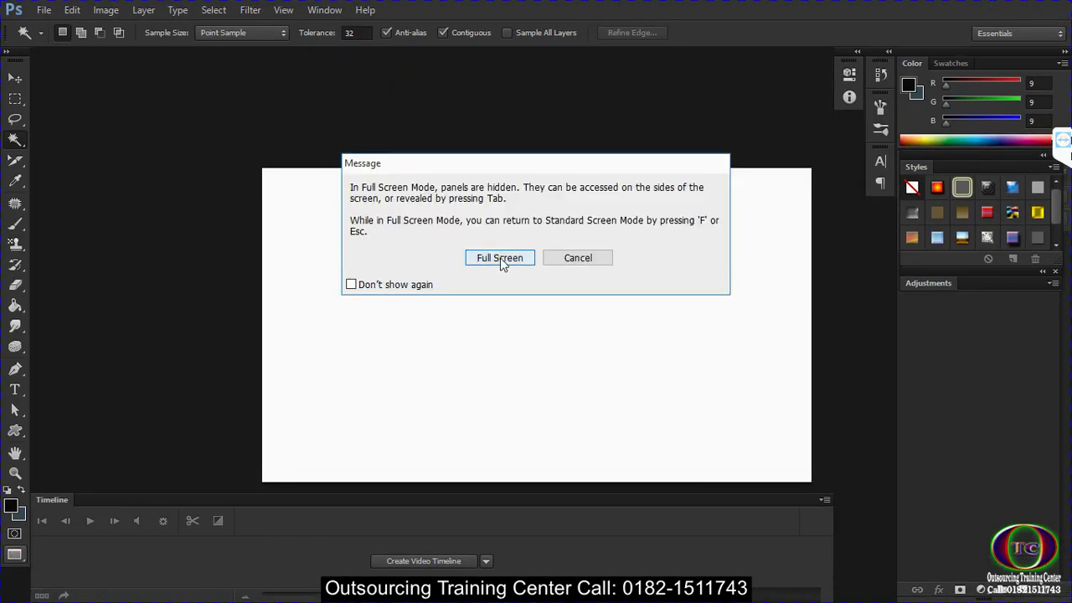
left_click(501, 259)
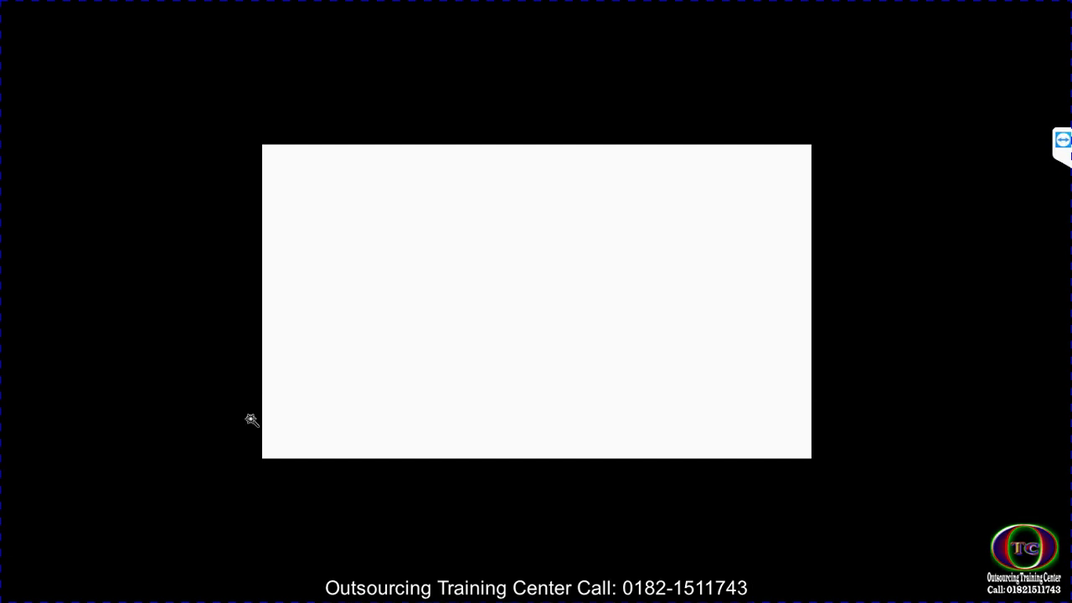
key("f")
key("f")
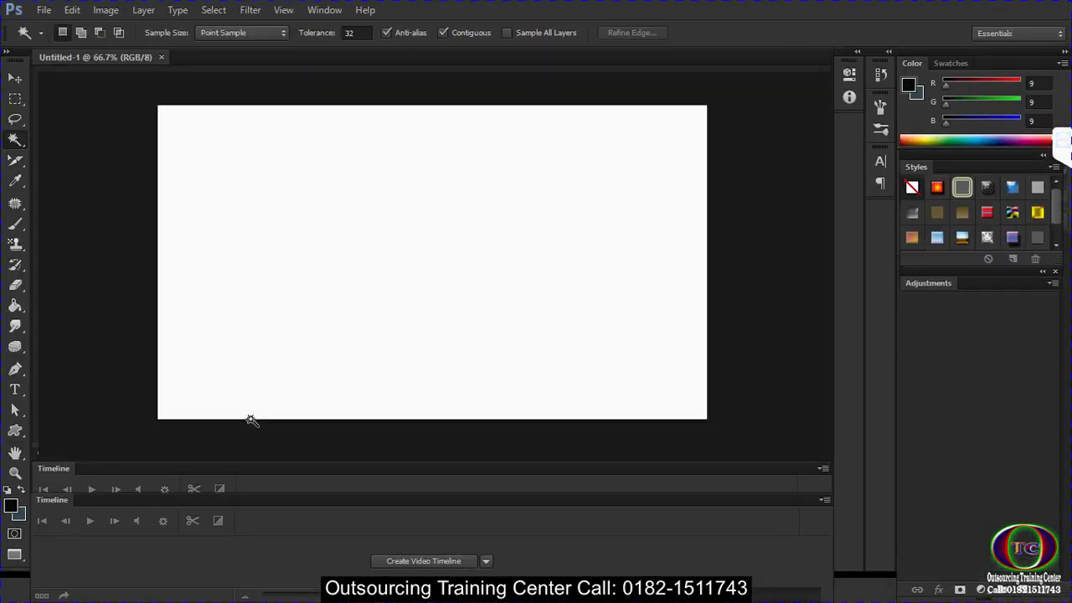
key("f")
key("f")
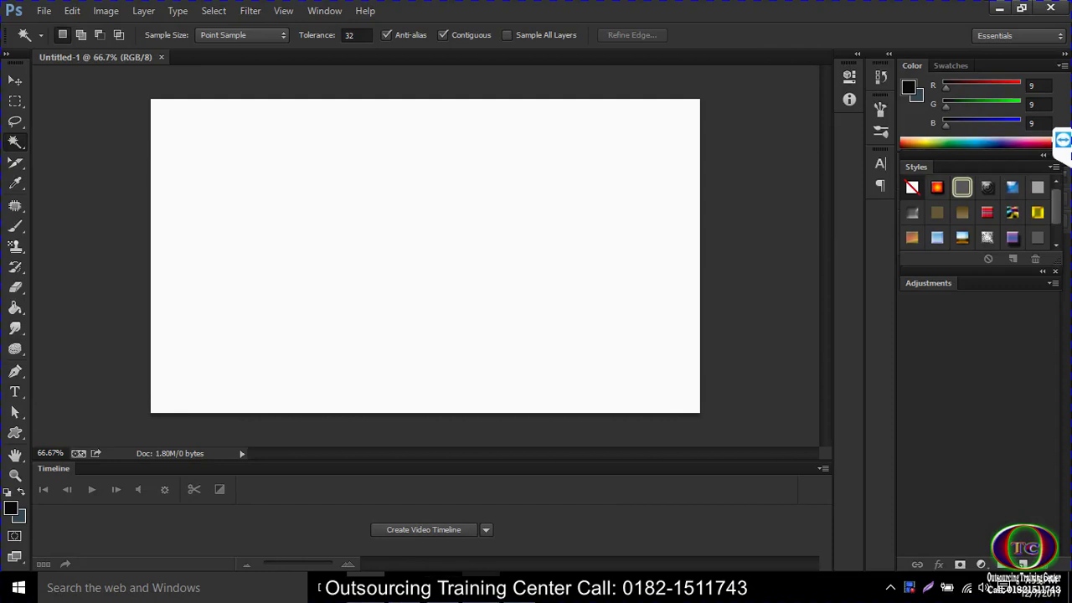
key("alt+Tab")
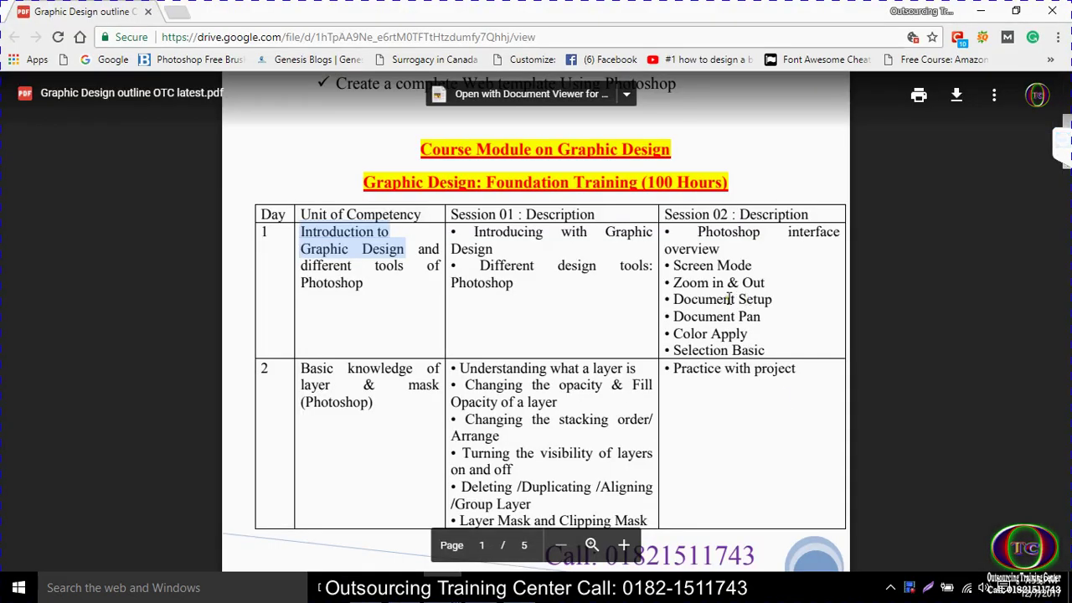
key("alt+Tab")
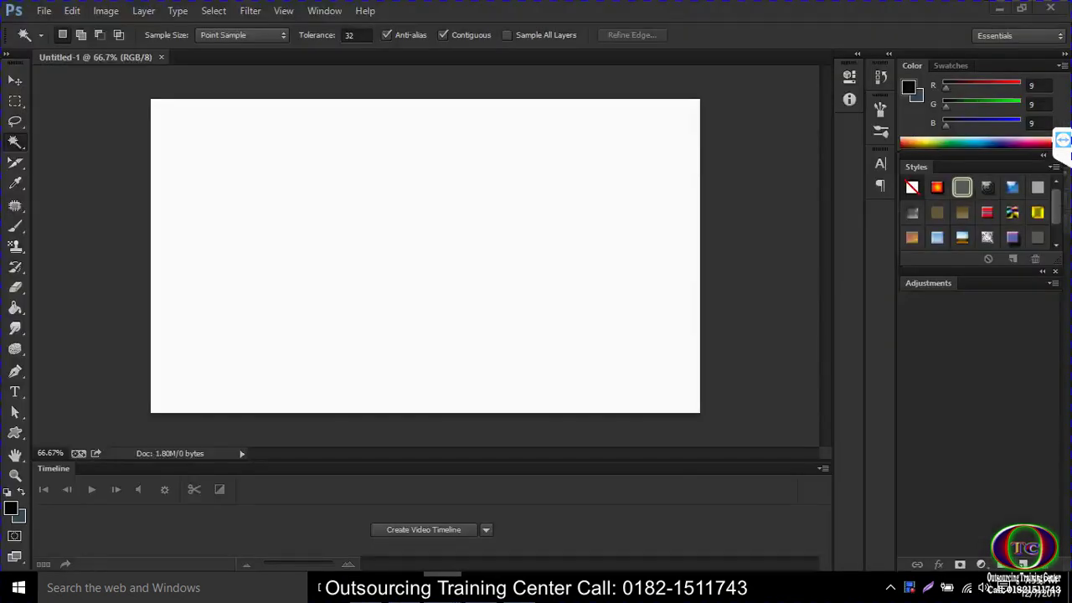
left_click(15, 476)
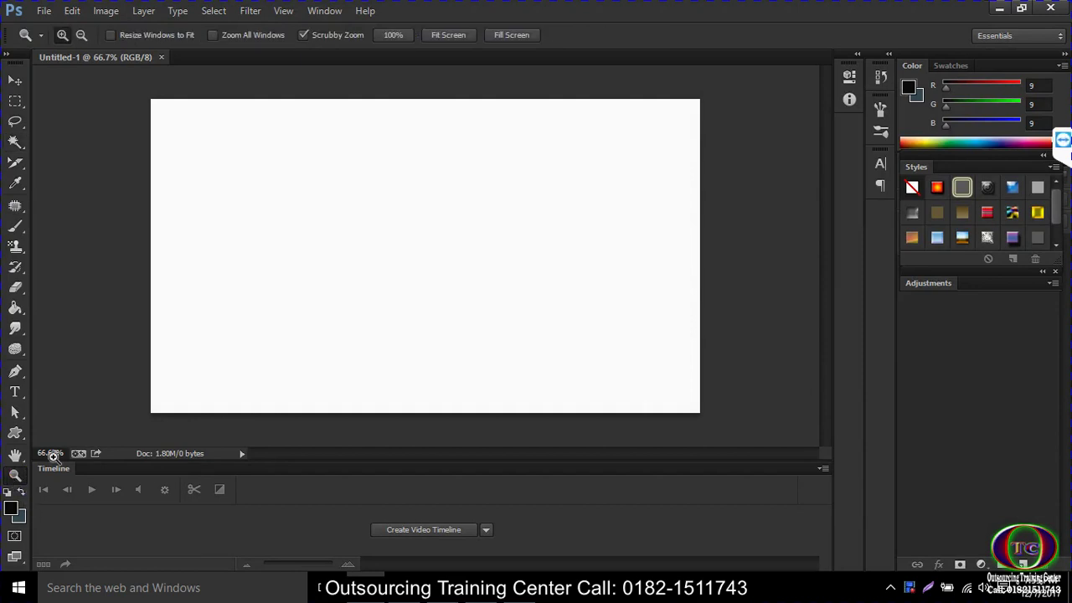
left_click(424, 264)
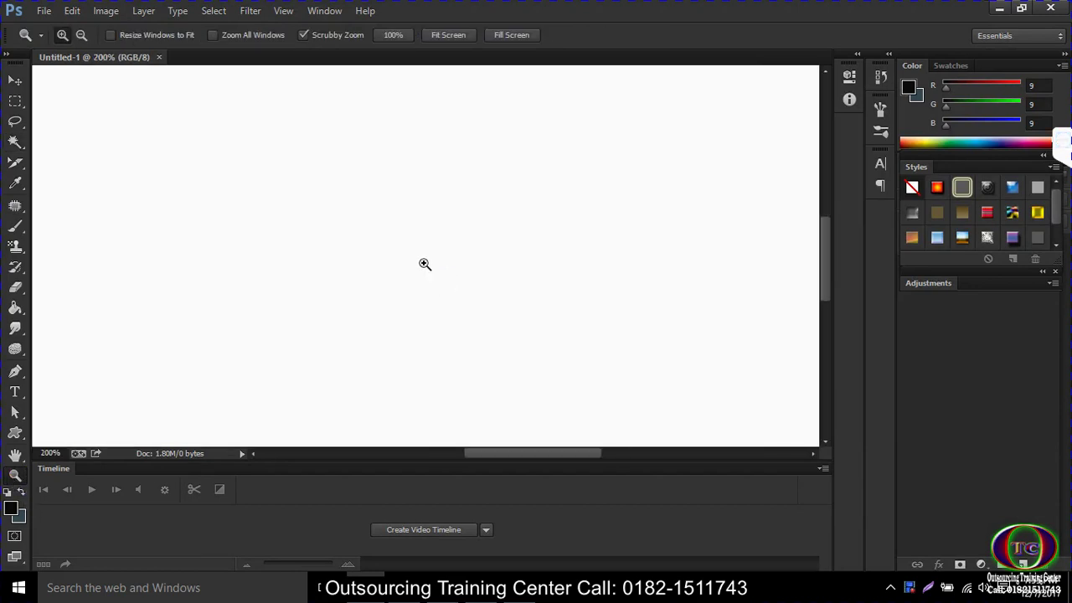
mouse_move(460, 261)
left_mouse_down()
mouse_move(696, 261)
mouse_move(796, 275)
mouse_move(455, 259)
mouse_move(569, 248)
mouse_move(478, 240)
mouse_move(570, 239)
mouse_move(524, 234)
mouse_move(529, 252)
mouse_move(519, 167)
mouse_move(490, 376)
mouse_move(460, 443)
mouse_move(450, 92)
mouse_move(404, 407)
mouse_move(463, 34)
left_mouse_up()
mouse_move(444, 267)
left_mouse_down()
mouse_move(459, 106)
mouse_move(490, 4)
left_mouse_up()
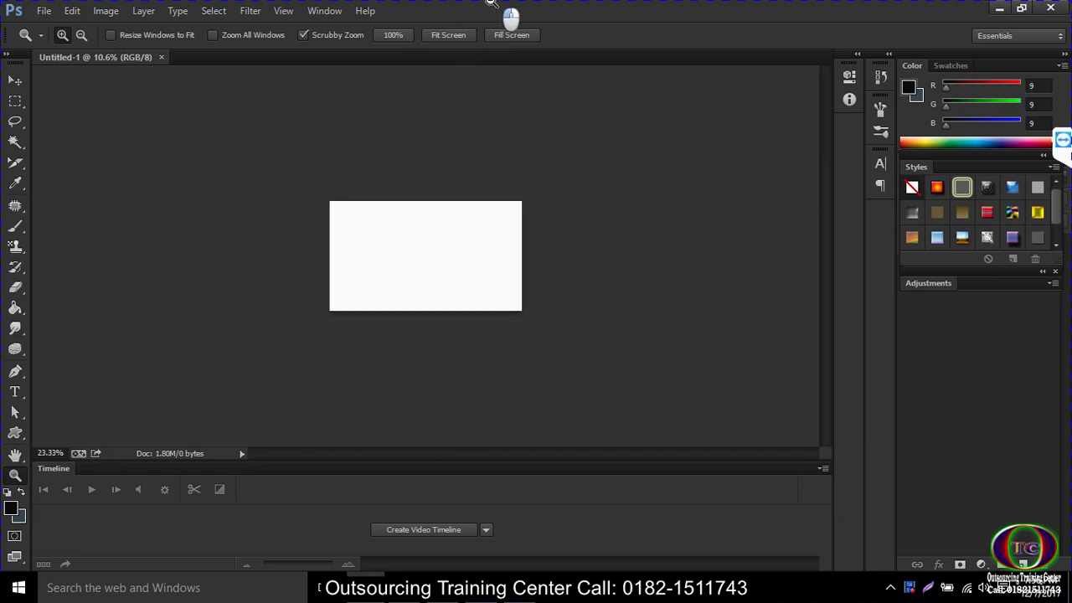
left_click_drag(381, 255, 435, 91)
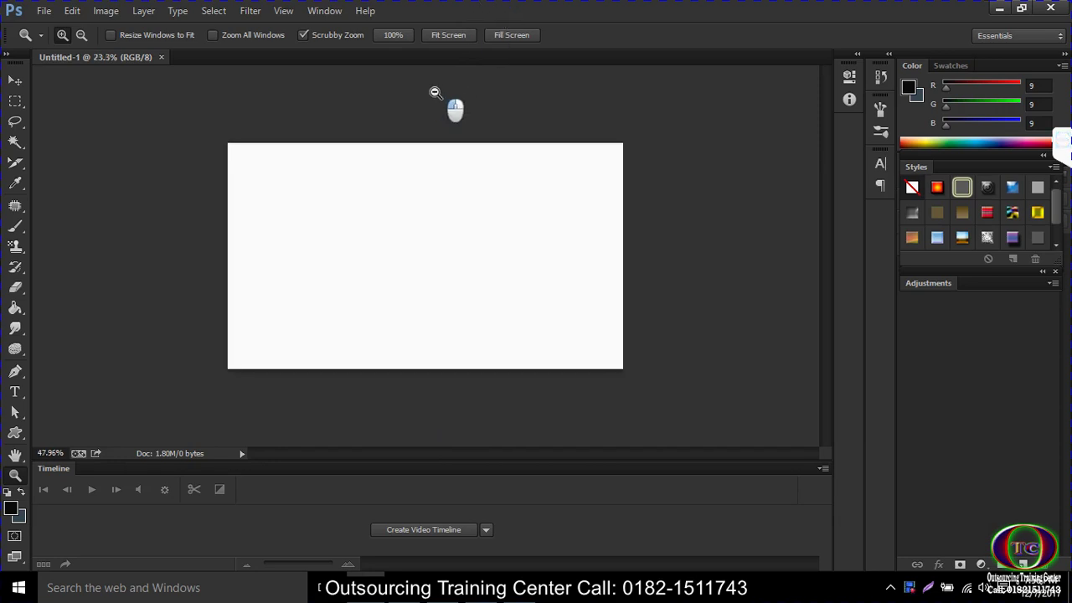
mouse_move(369, 294)
left_mouse_down()
mouse_move(403, 157)
mouse_move(390, 256)
mouse_move(394, 241)
left_mouse_up()
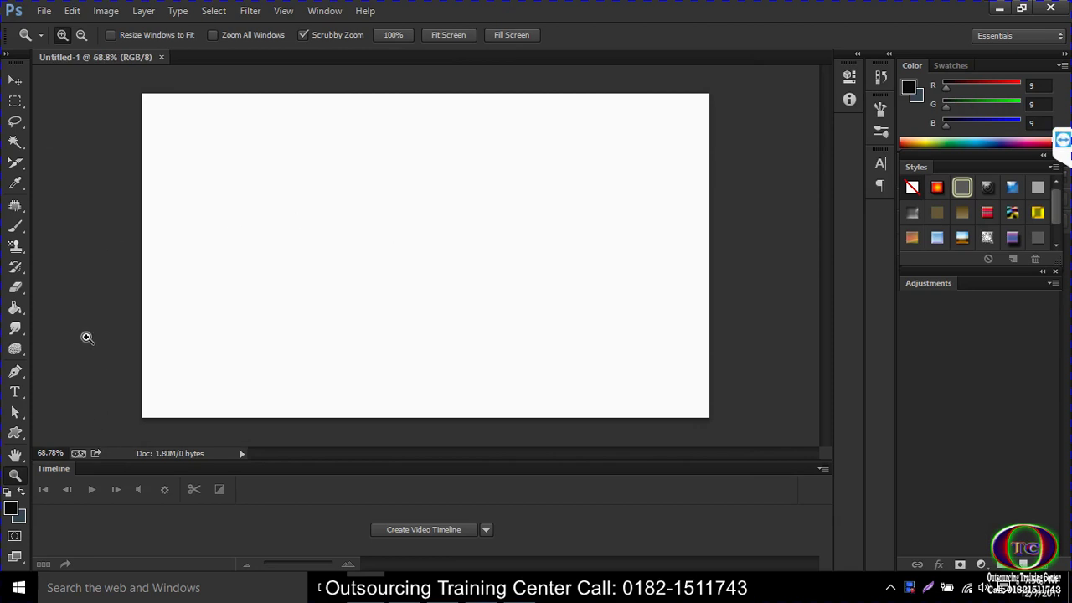
mouse_move(410, 254)
left_mouse_down()
mouse_move(386, 394)
mouse_move(419, 258)
mouse_move(401, 342)
left_mouse_up()
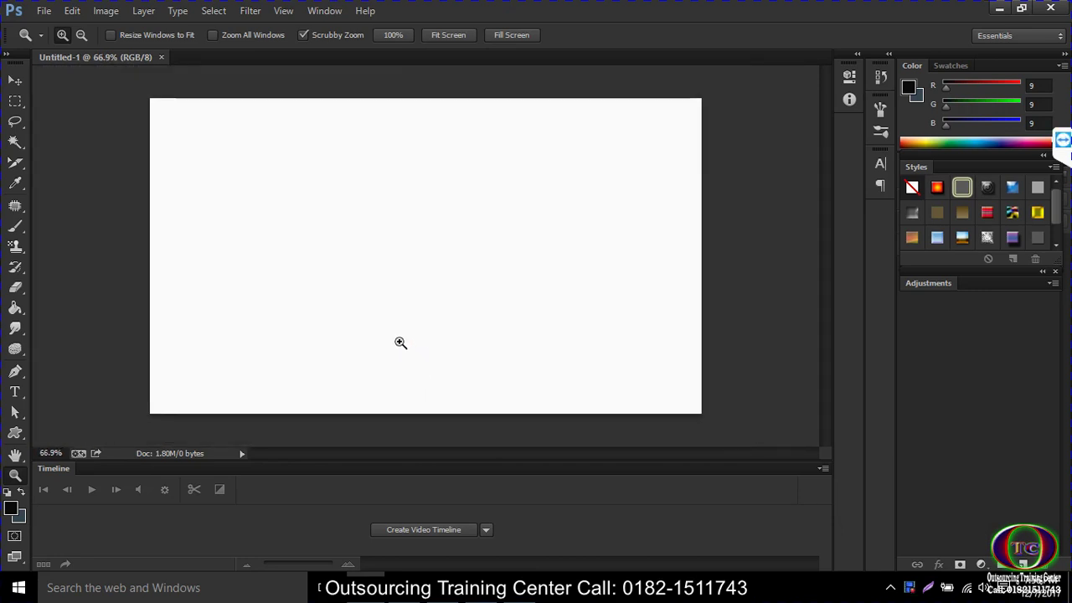
- Try the View zoom commands: 100%, Zoom Out, Fit on Screen, 200%, then Fit on Screen
left_click(285, 11)
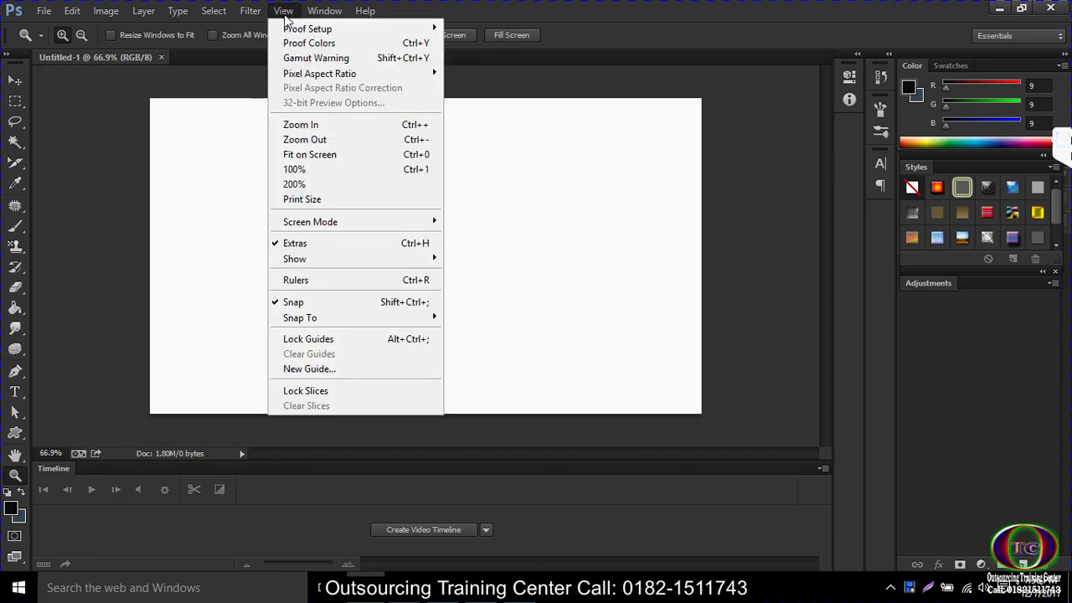
left_click(289, 125)
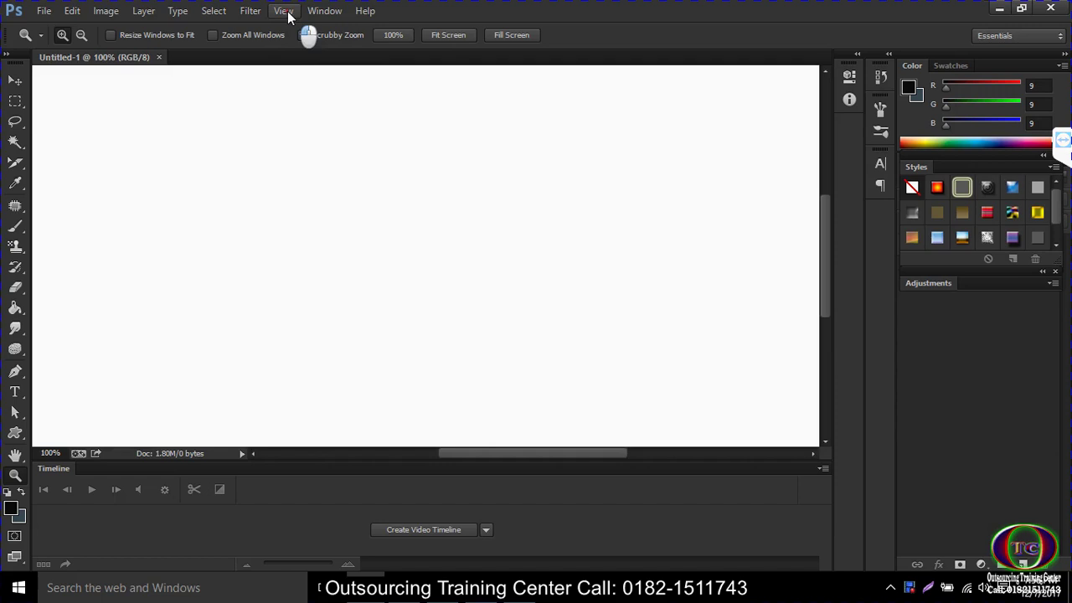
left_click(285, 10)
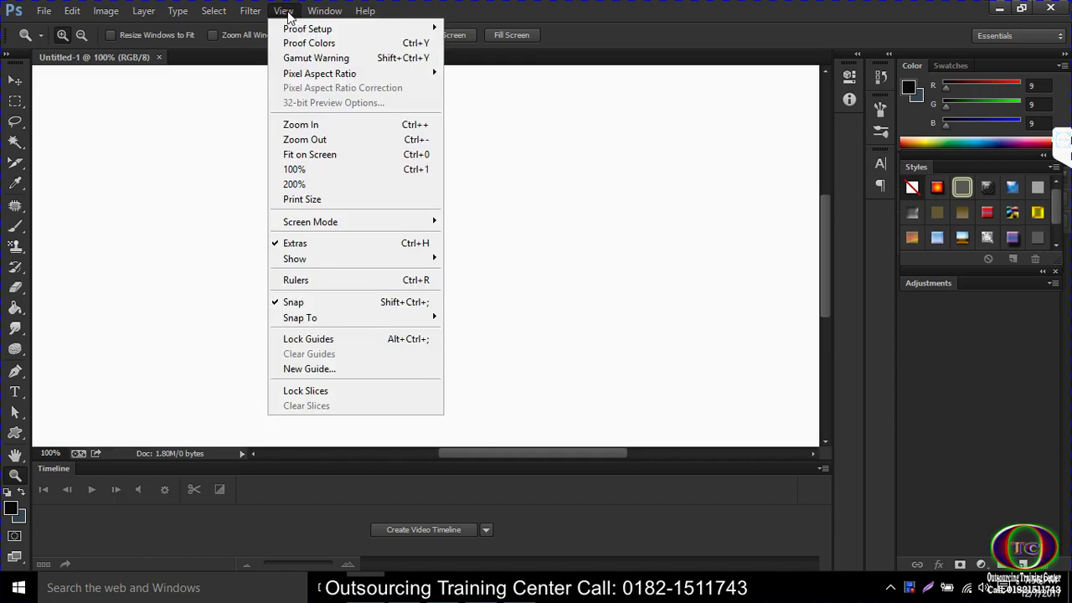
left_click(311, 140)
left_click(285, 11)
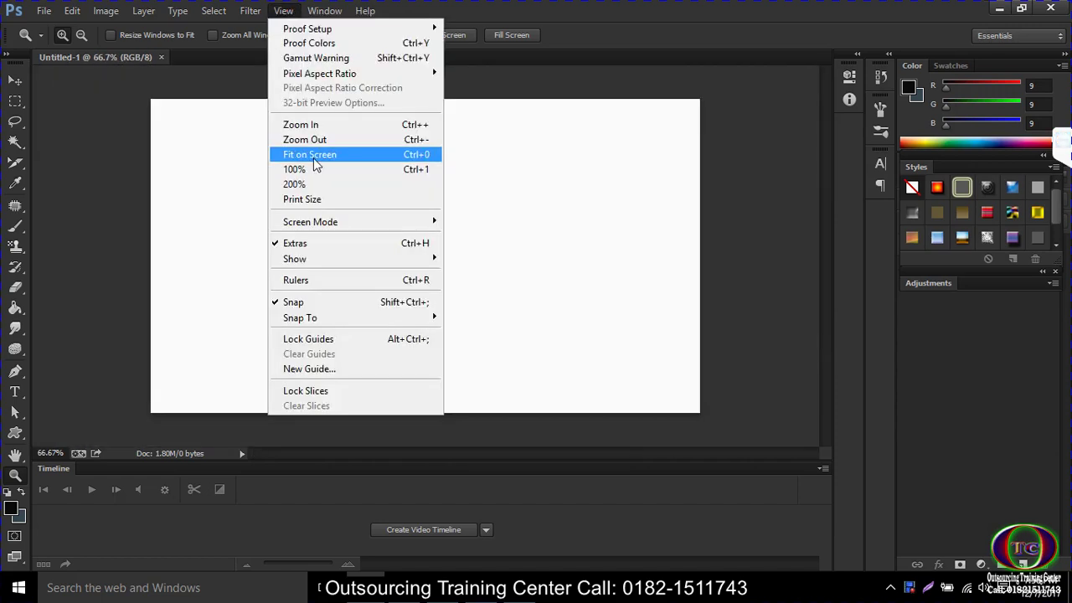
left_click(314, 154)
left_click(297, 12)
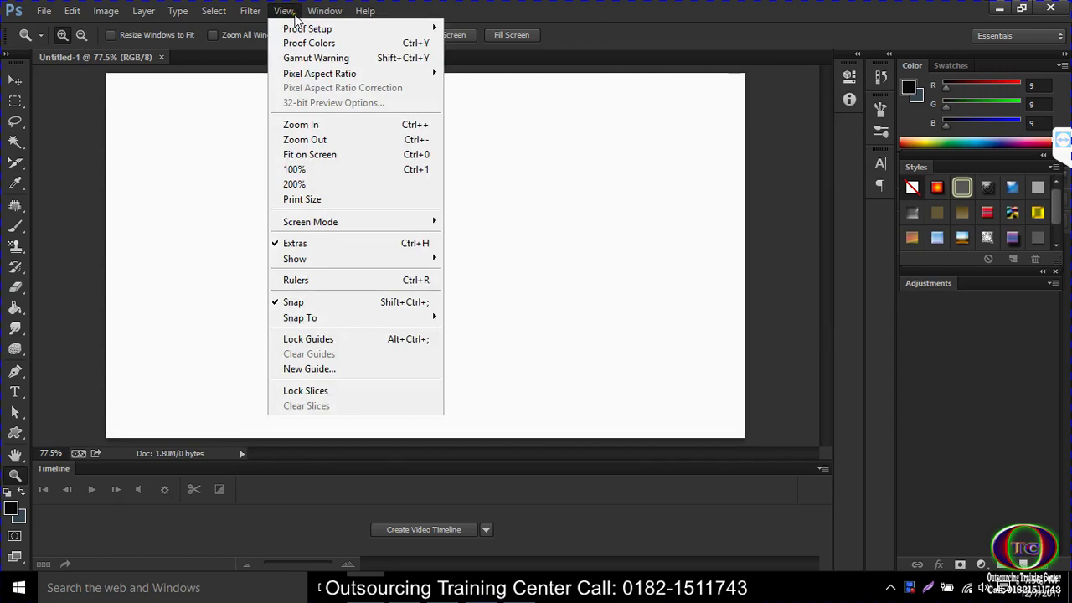
left_click(303, 184)
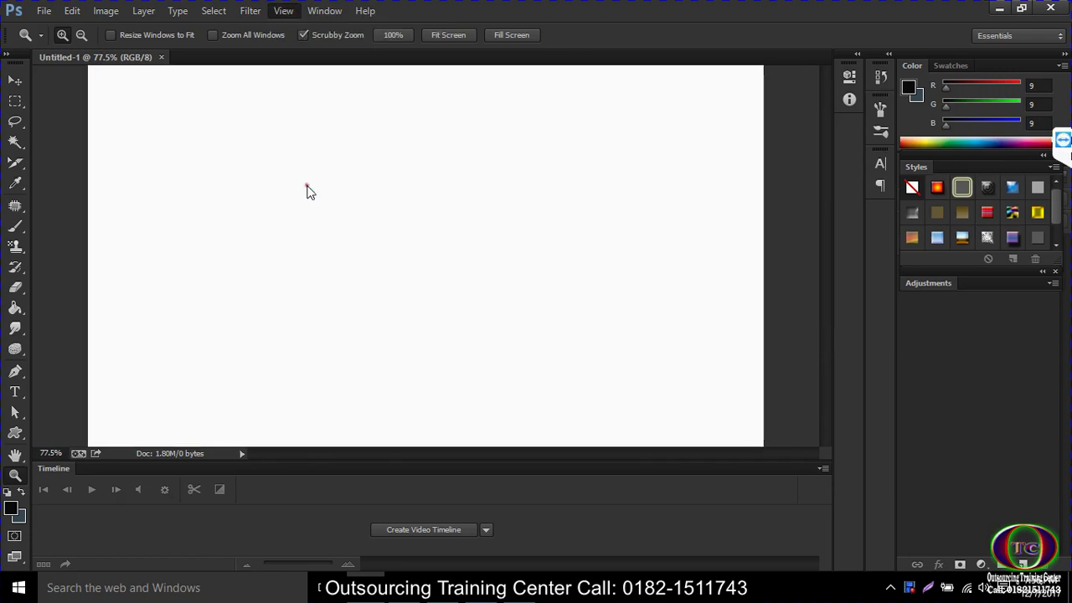
left_click(283, 11)
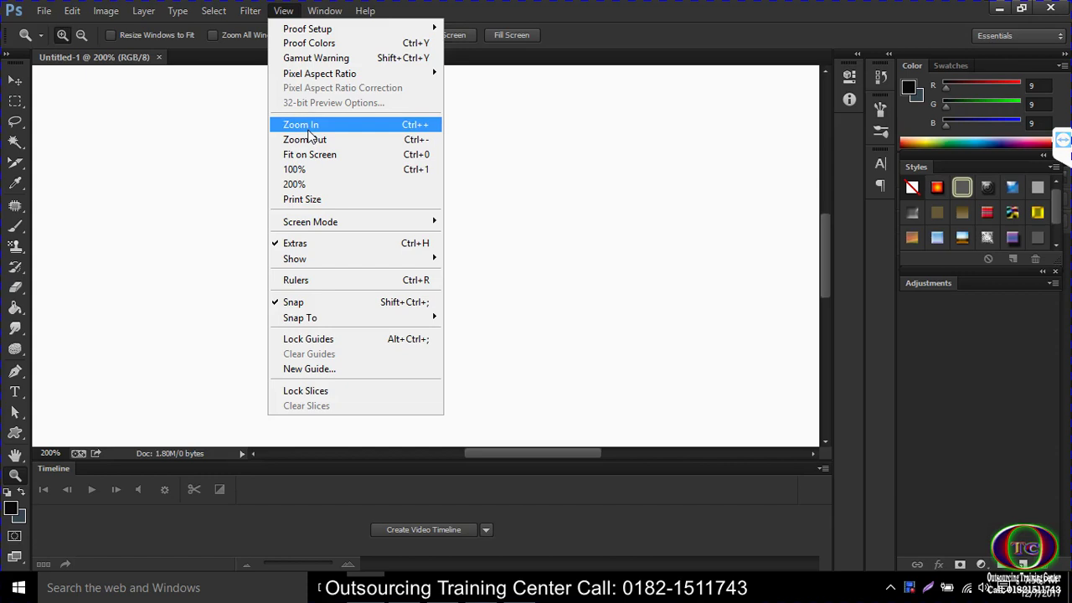
left_click(310, 156)
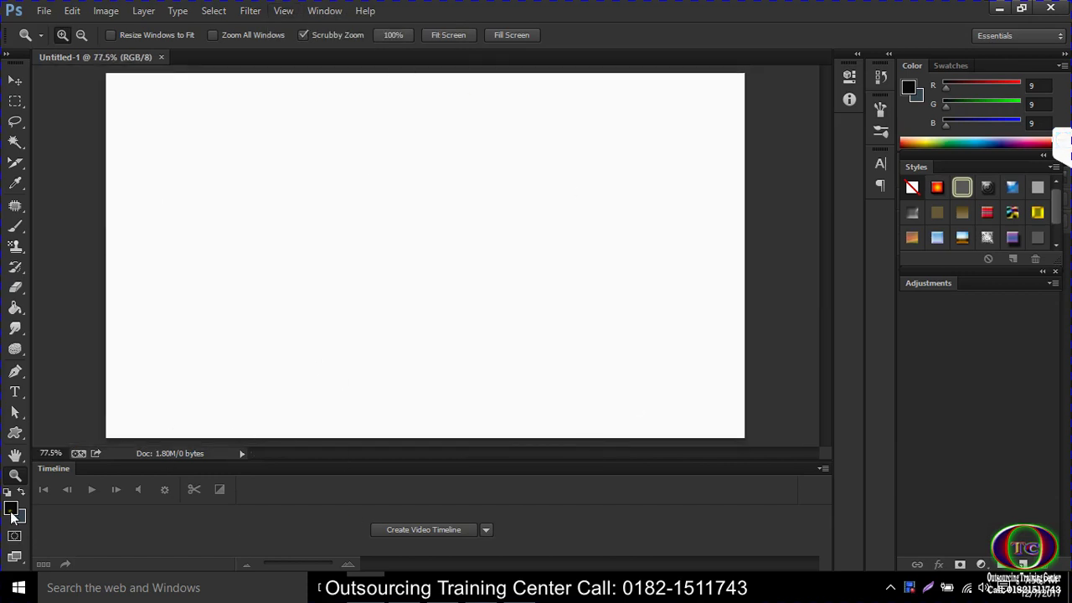
- Scrubby-zoom the card out to about 18% and minimize the course outline window
left_click(585, 269)
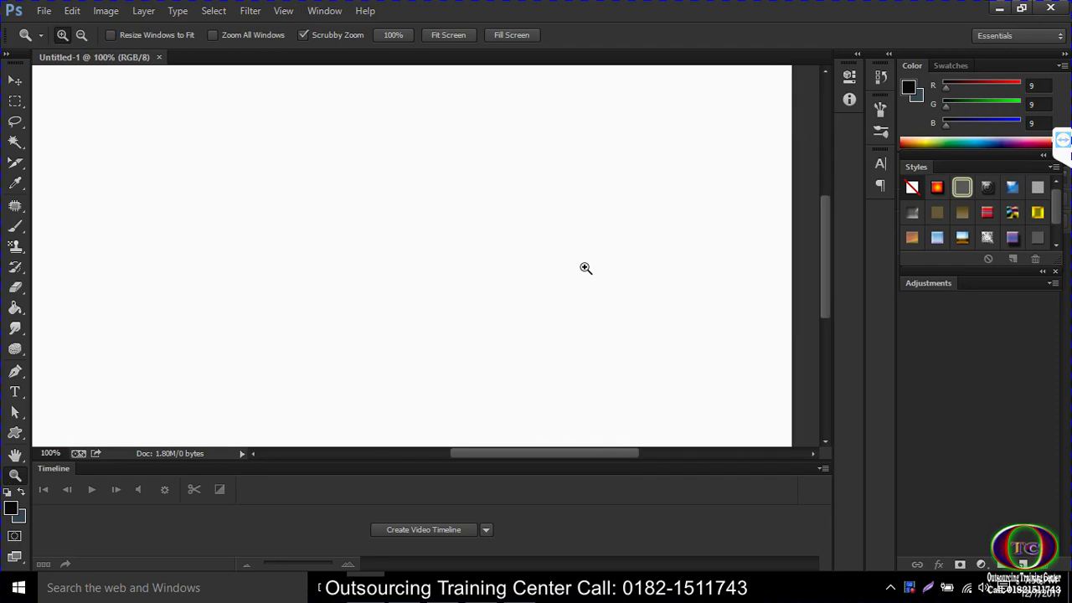
mouse_move(459, 268)
left_mouse_down()
mouse_move(721, 289)
mouse_move(377, 146)
mouse_move(452, 235)
left_mouse_up()
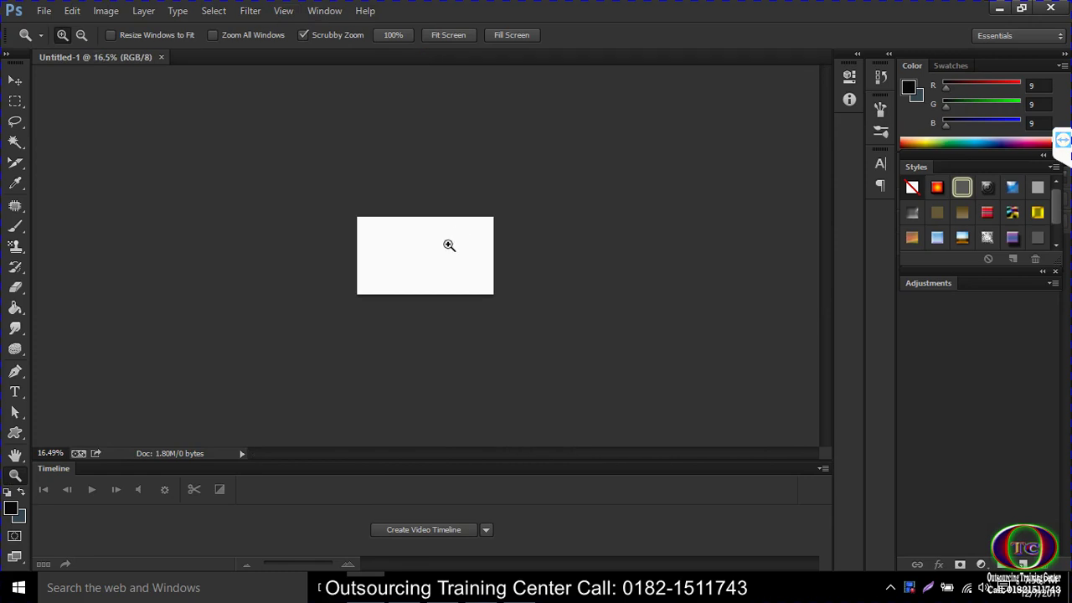
left_click_drag(452, 236, 441, 111)
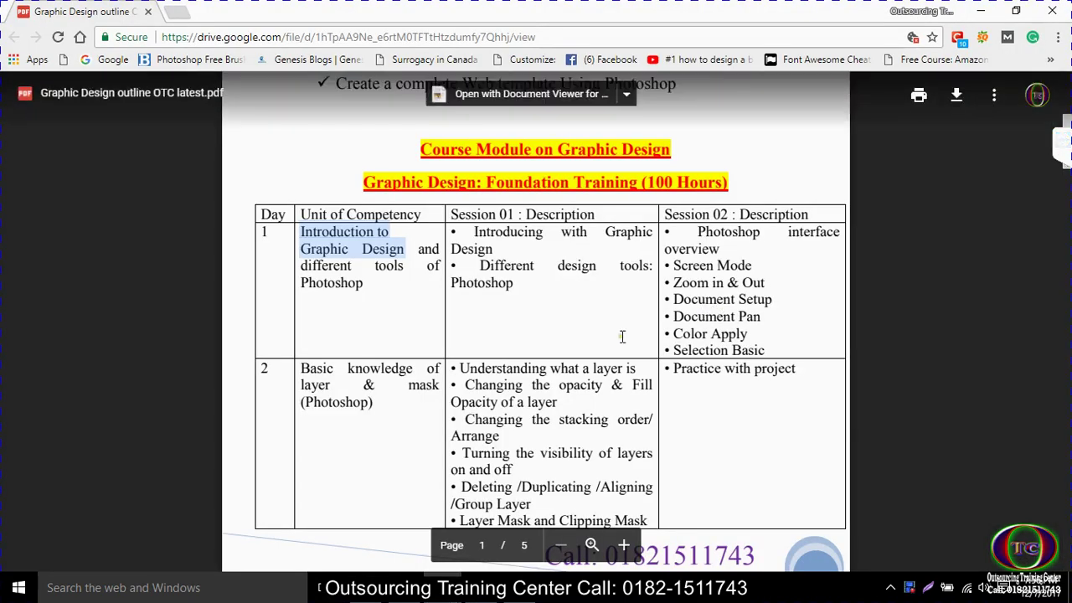
left_click(981, 11)
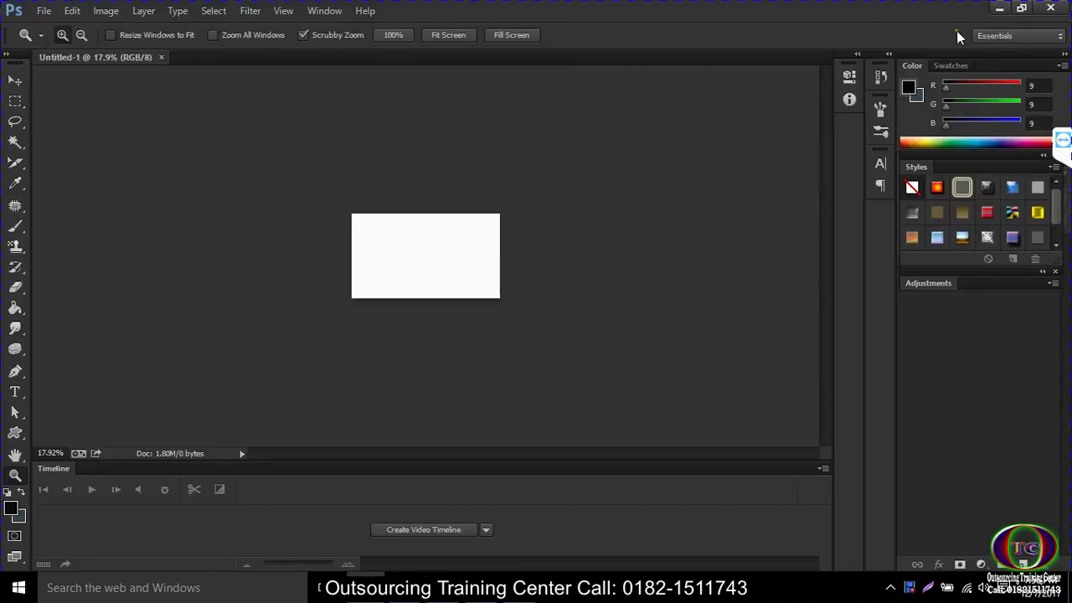
- Start a new document named 'business card'
left_click(42, 10)
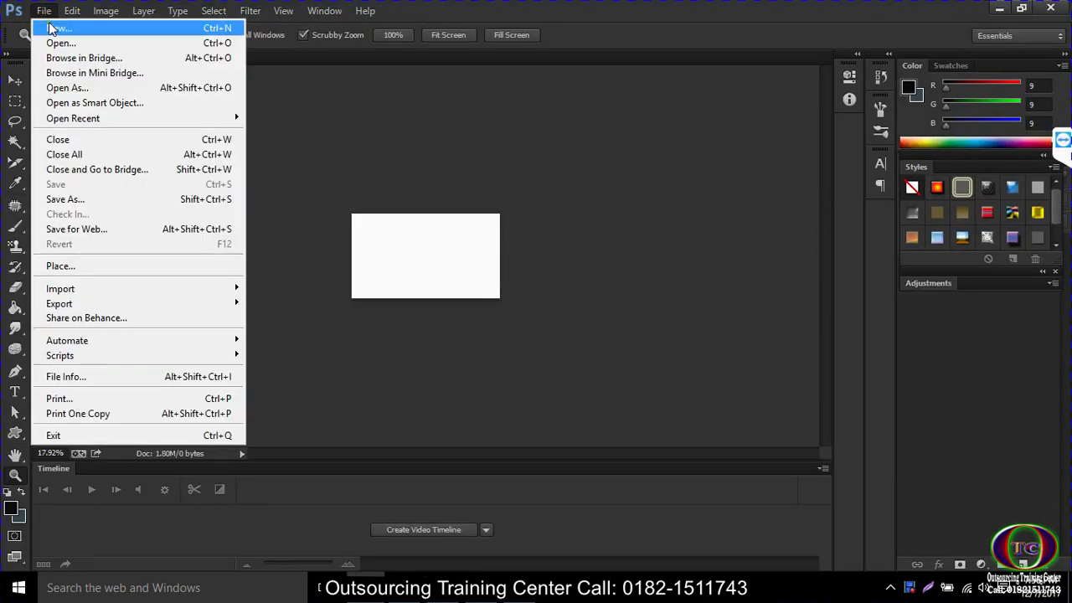
left_click(60, 26)
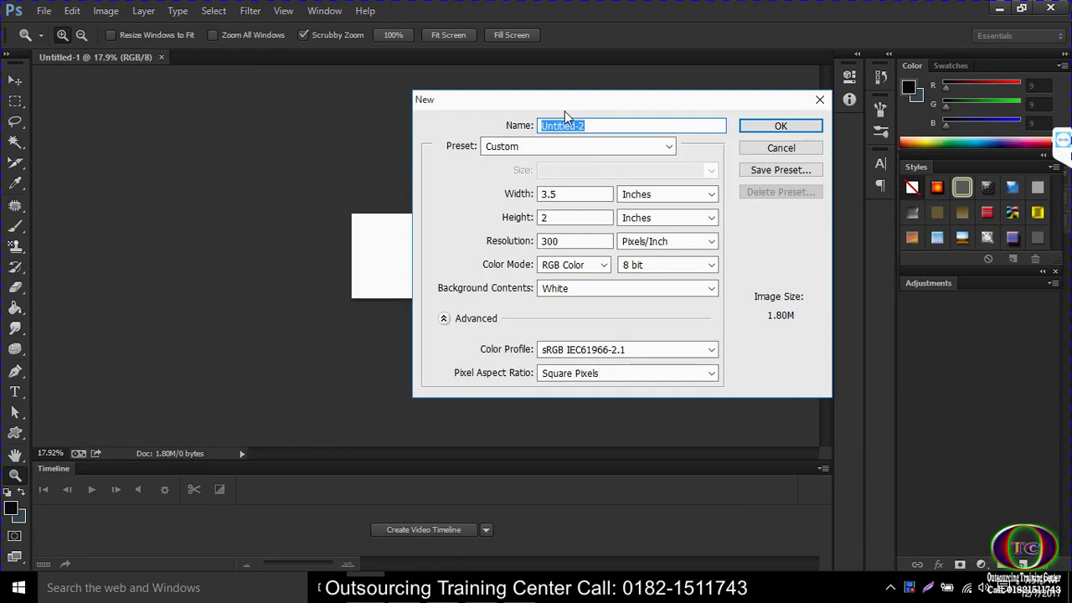
type("iness card")
- Try the Default Photoshop Size, U.S. Paper and Photo presets, then set Preset to Custom
left_click(536, 149)
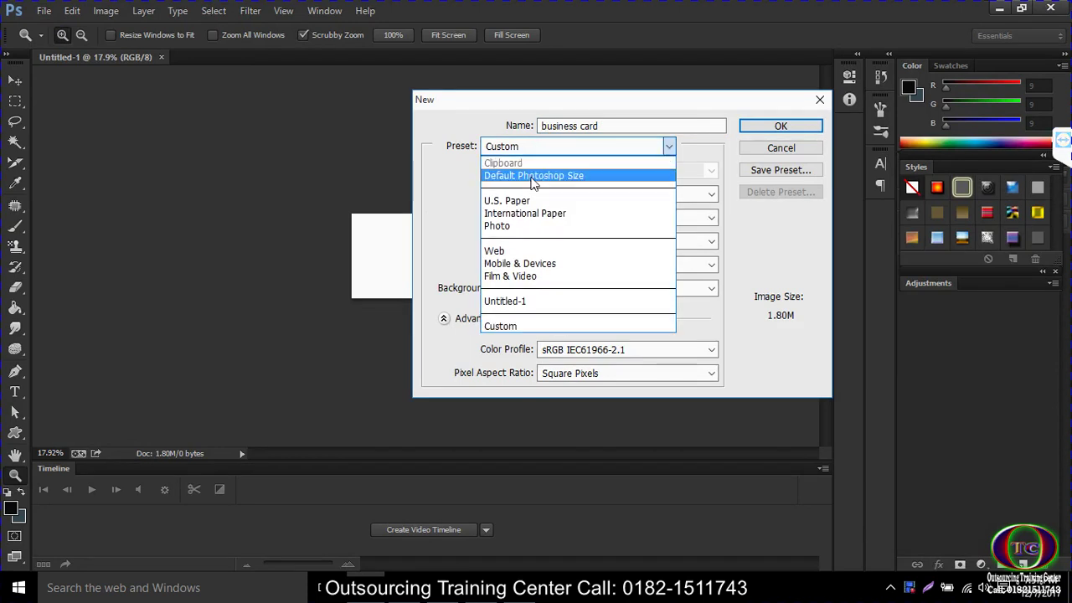
left_click(530, 175)
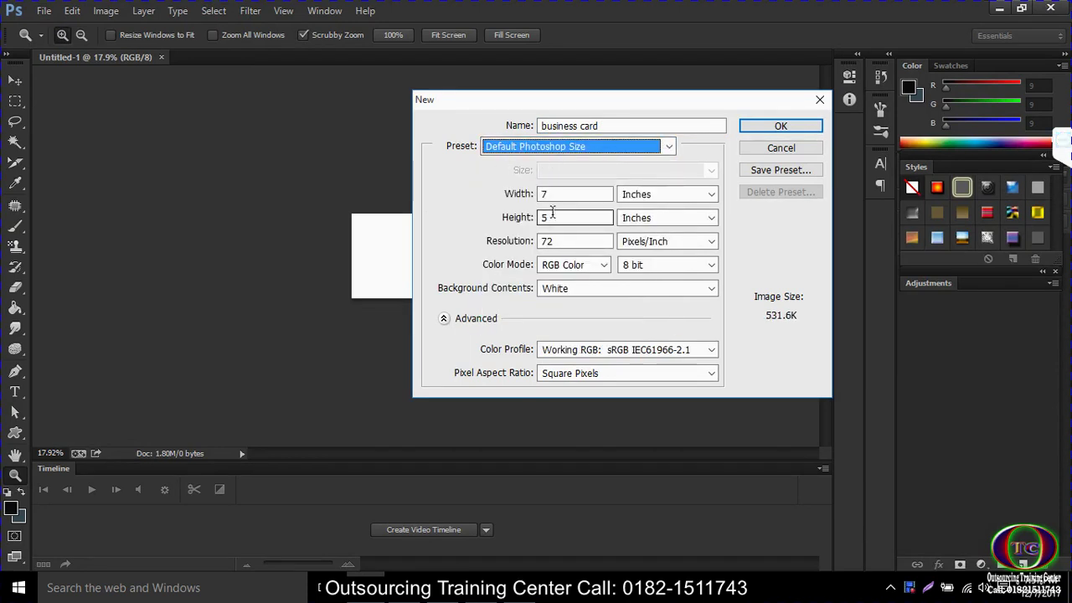
left_click(554, 149)
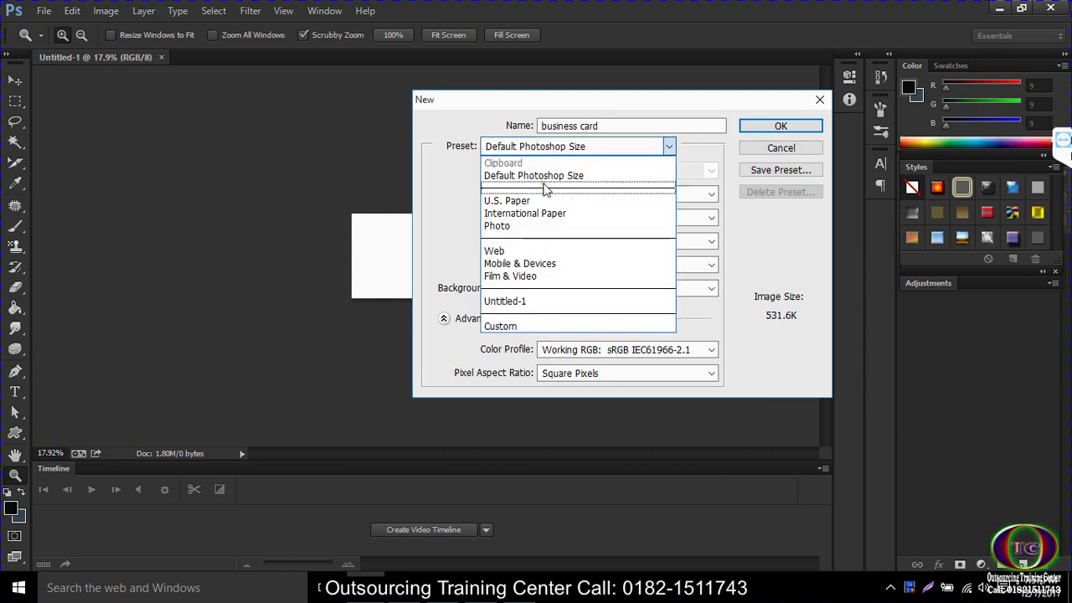
left_click(546, 201)
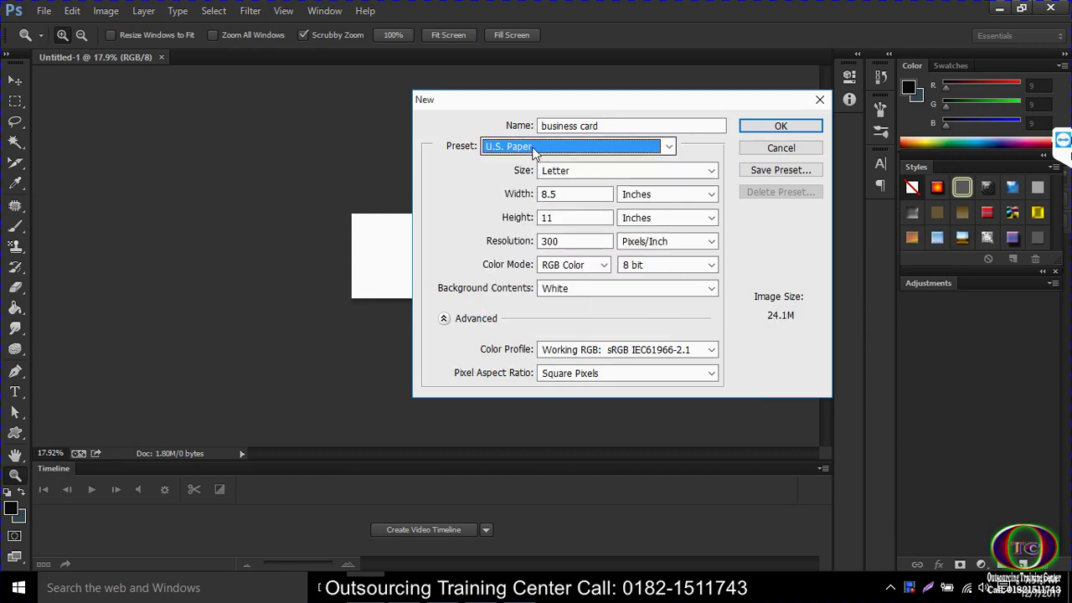
left_click(545, 146)
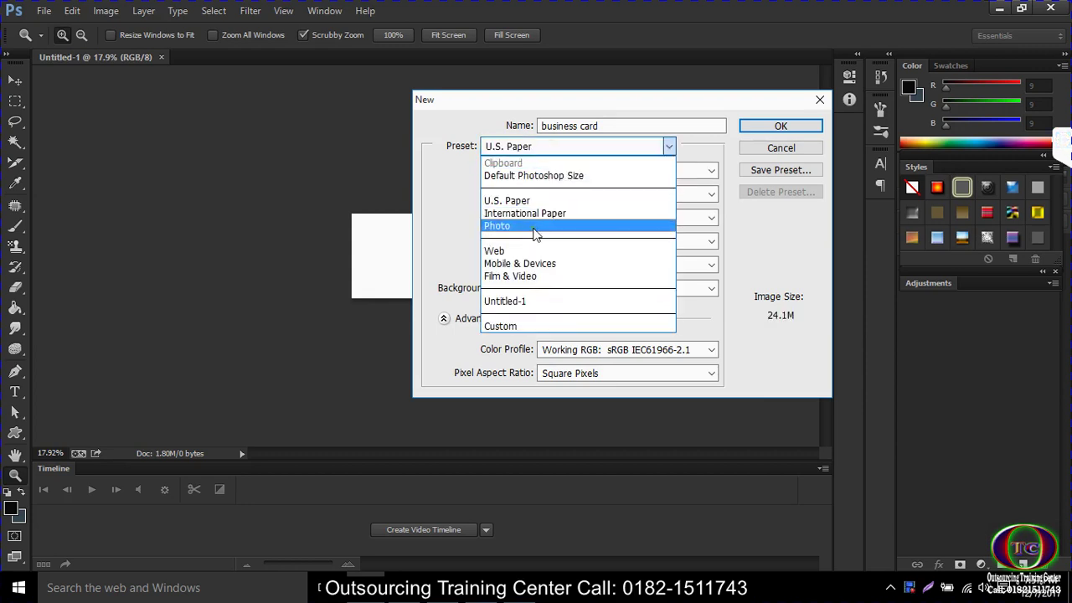
left_click(536, 227)
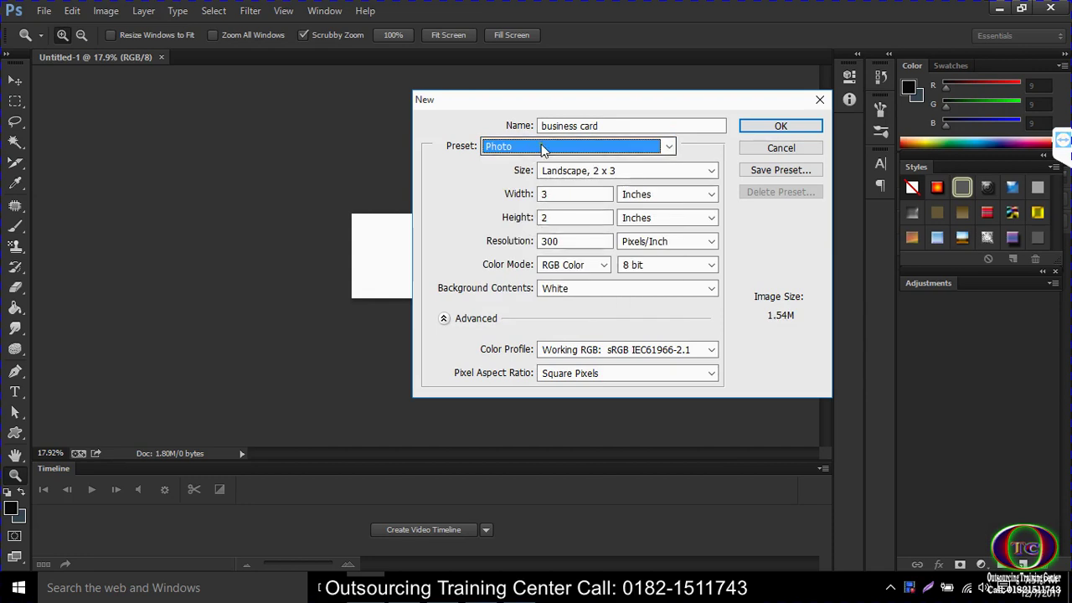
left_click(544, 148)
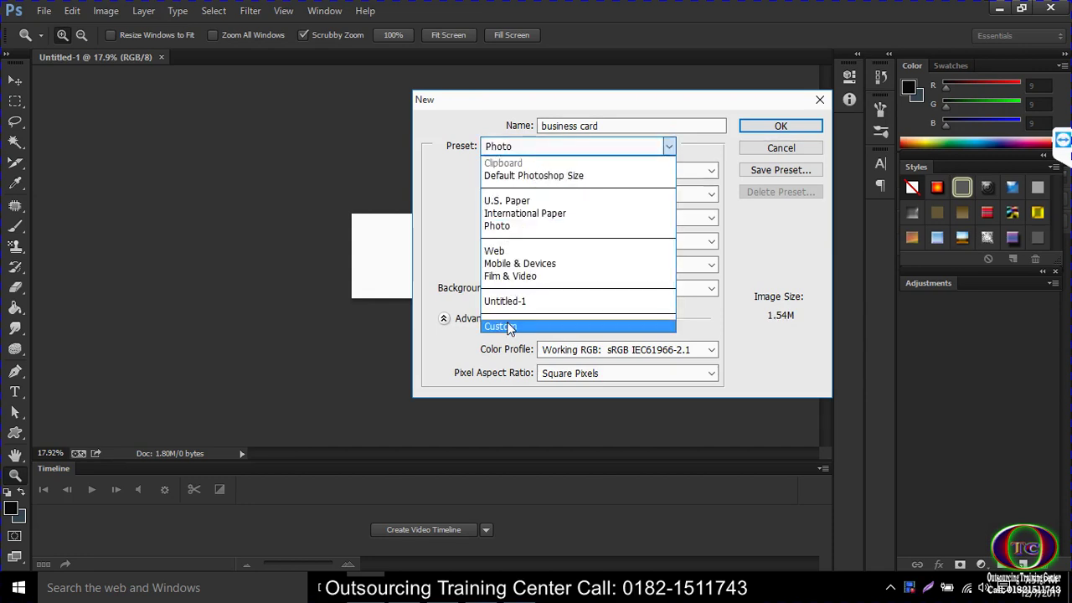
left_click(508, 327)
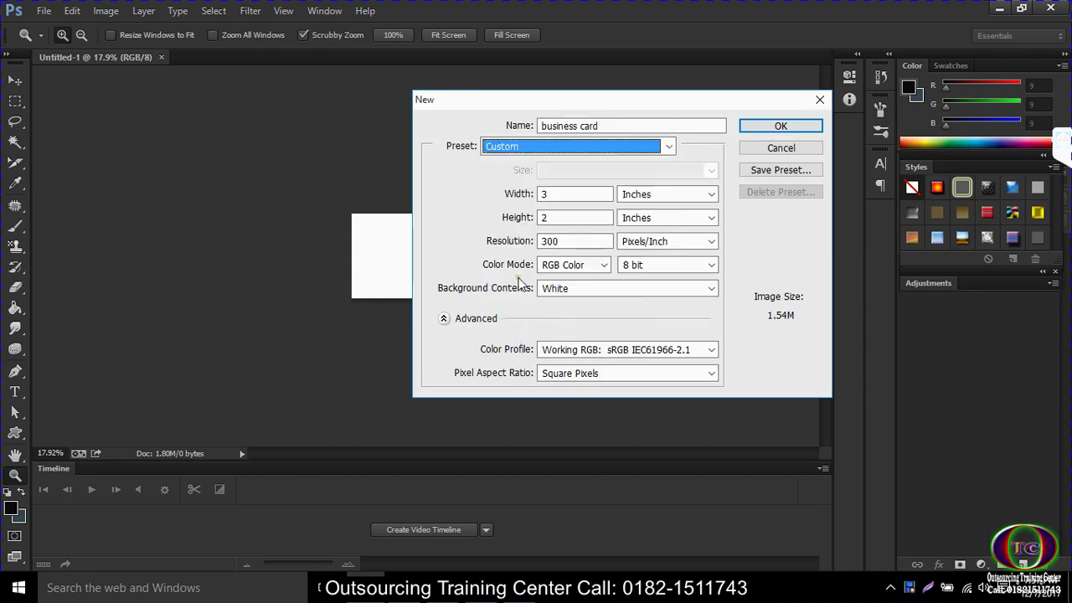
- Change the width to 3.5 inches, keeping 2 inch height and 300 ppi
double_click(552, 193)
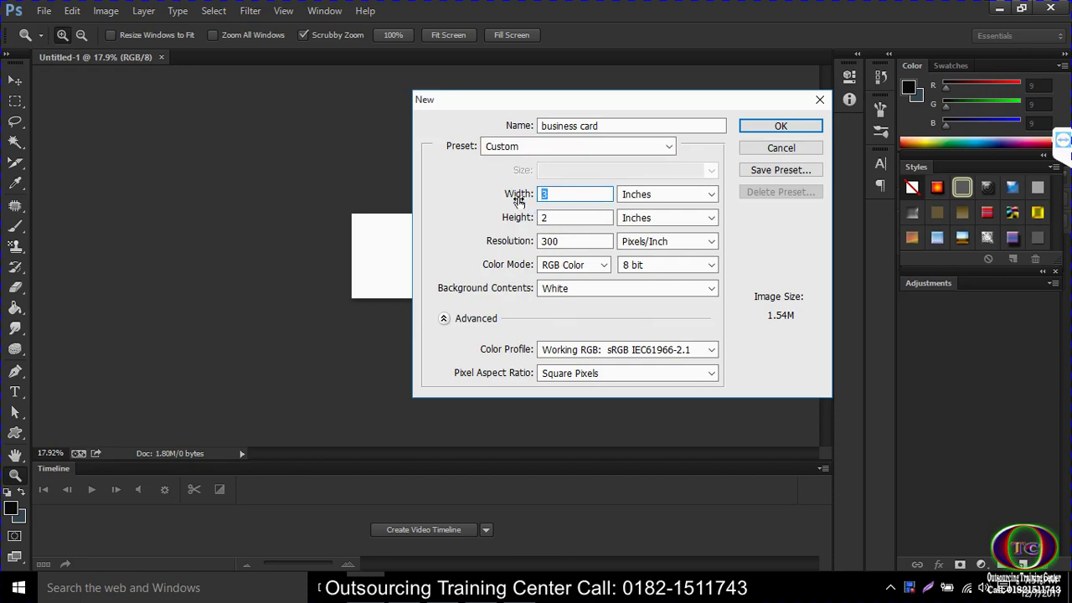
type("3.5")
left_click(551, 217)
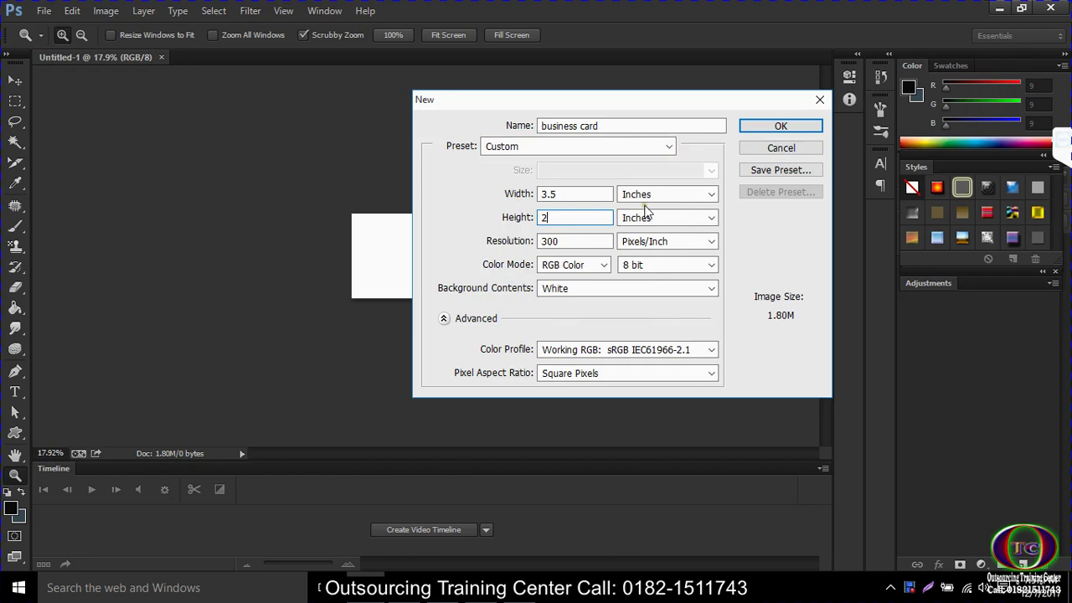
left_click(575, 241)
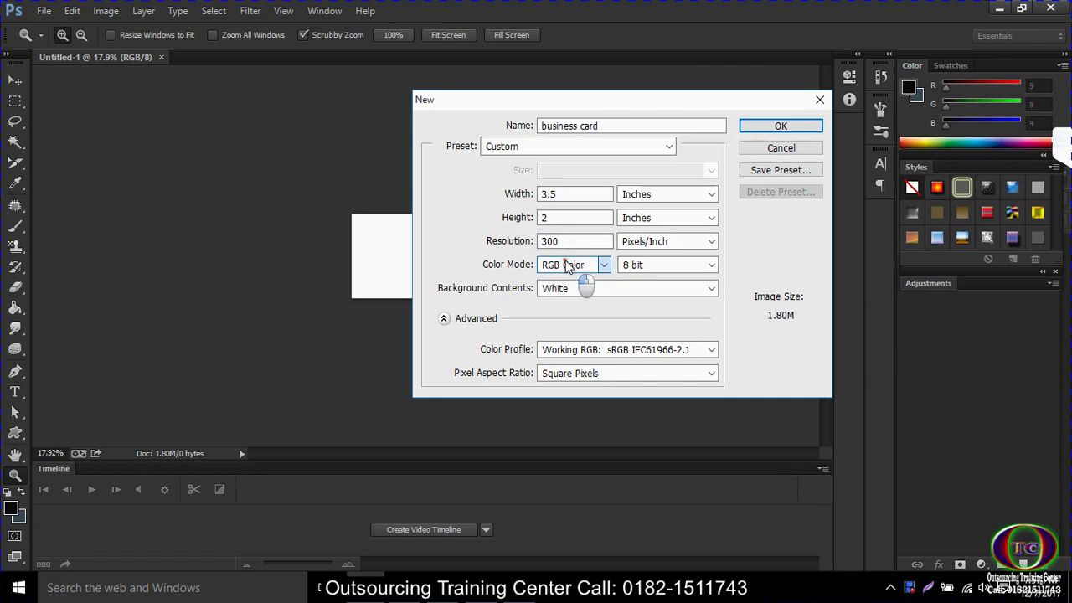
- Set the new document's colour mode to CMYK Color
left_click(566, 266)
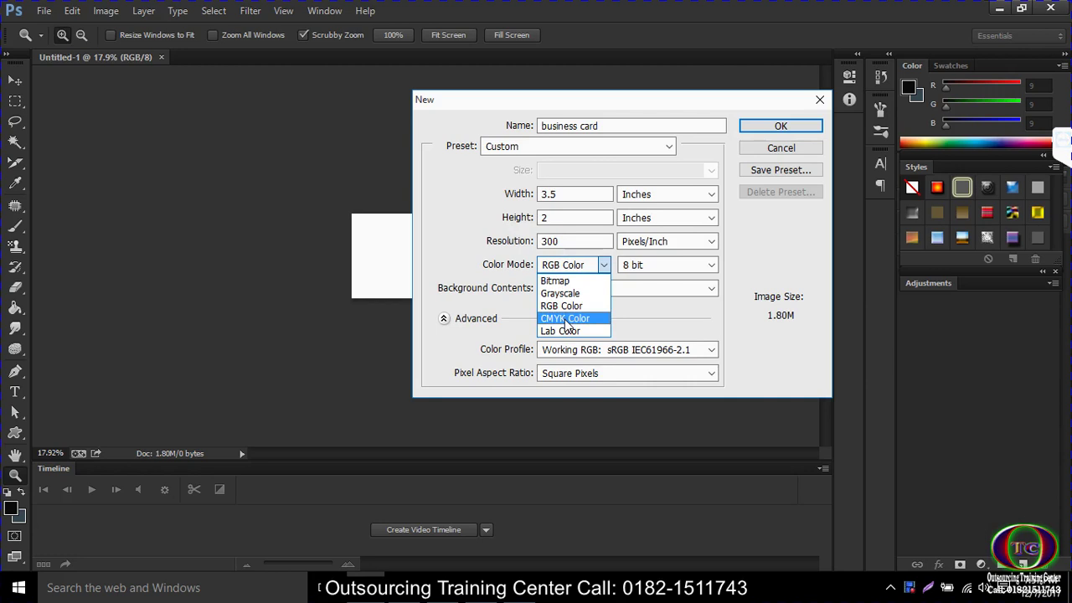
left_click(565, 307)
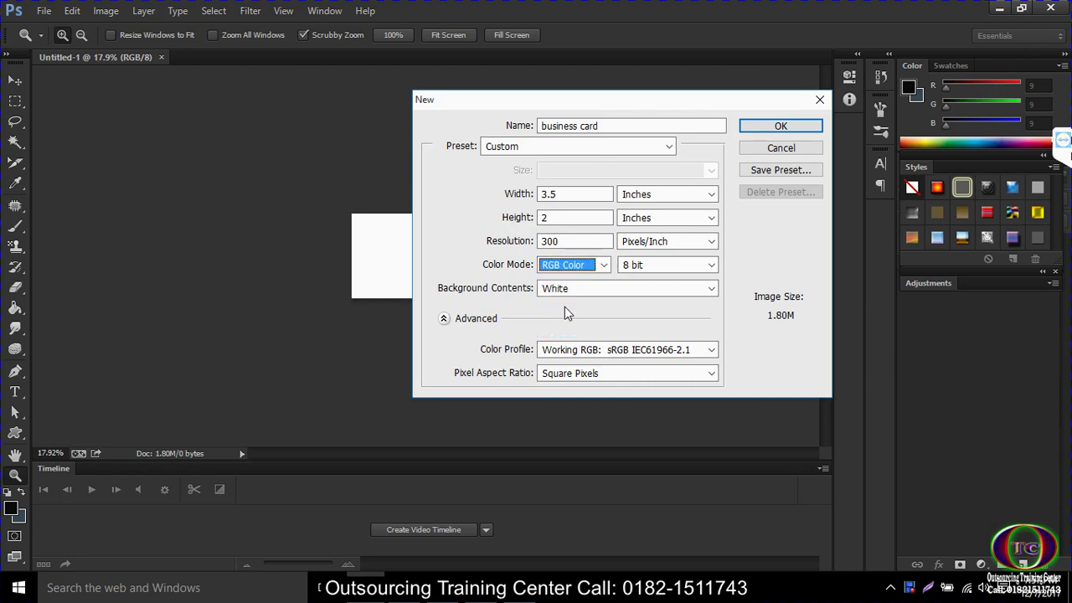
left_click(579, 266)
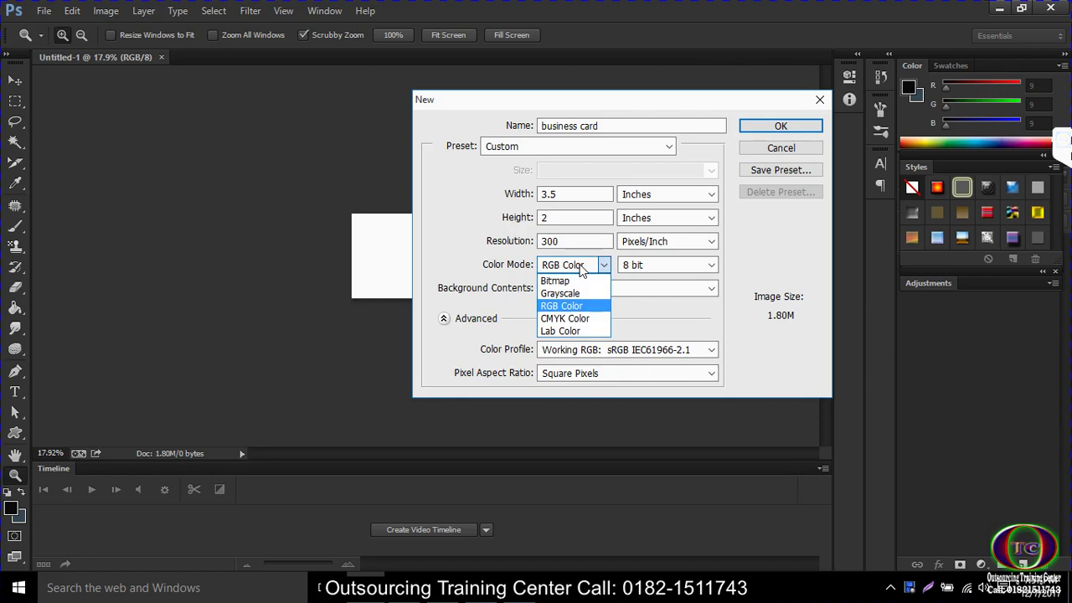
left_click(570, 313)
left_click(573, 264)
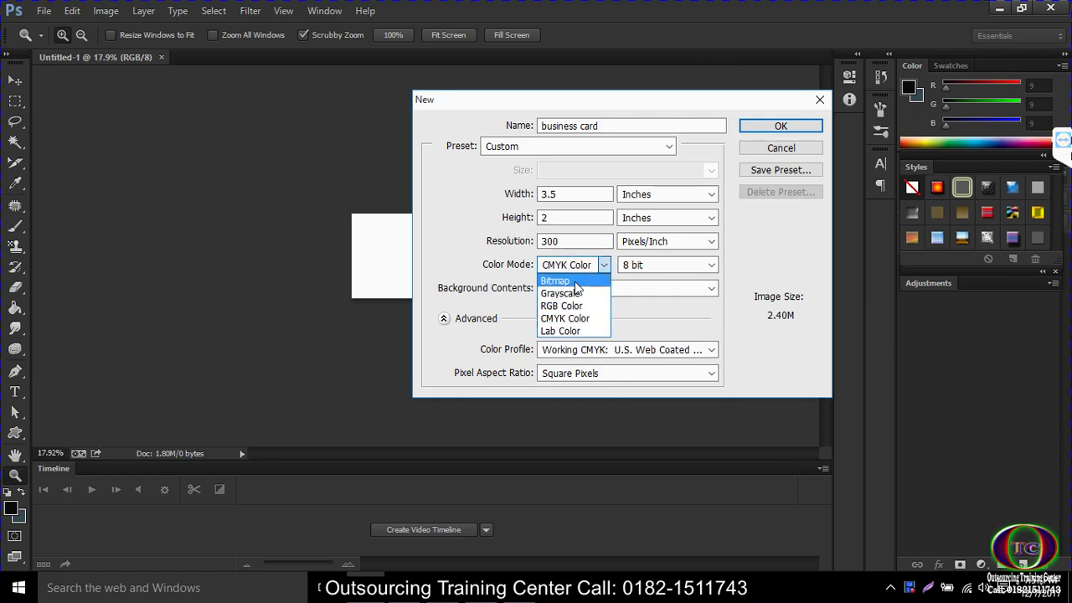
left_click(572, 314)
- Set Background Contents to Transparent and create the document
left_click(583, 287)
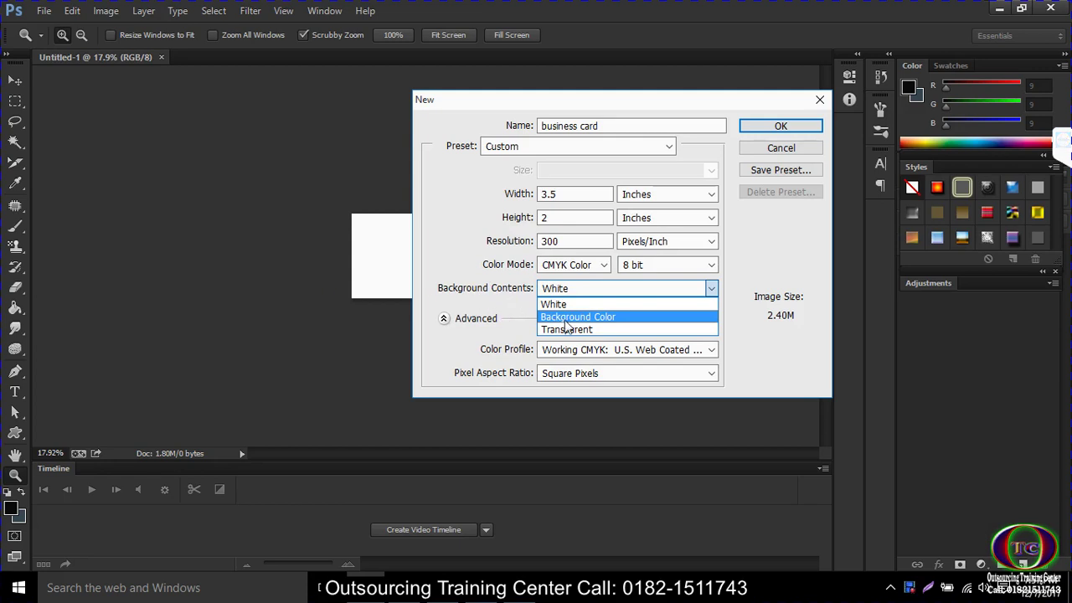
left_click(553, 304)
left_click(578, 288)
left_click(584, 317)
left_click(585, 289)
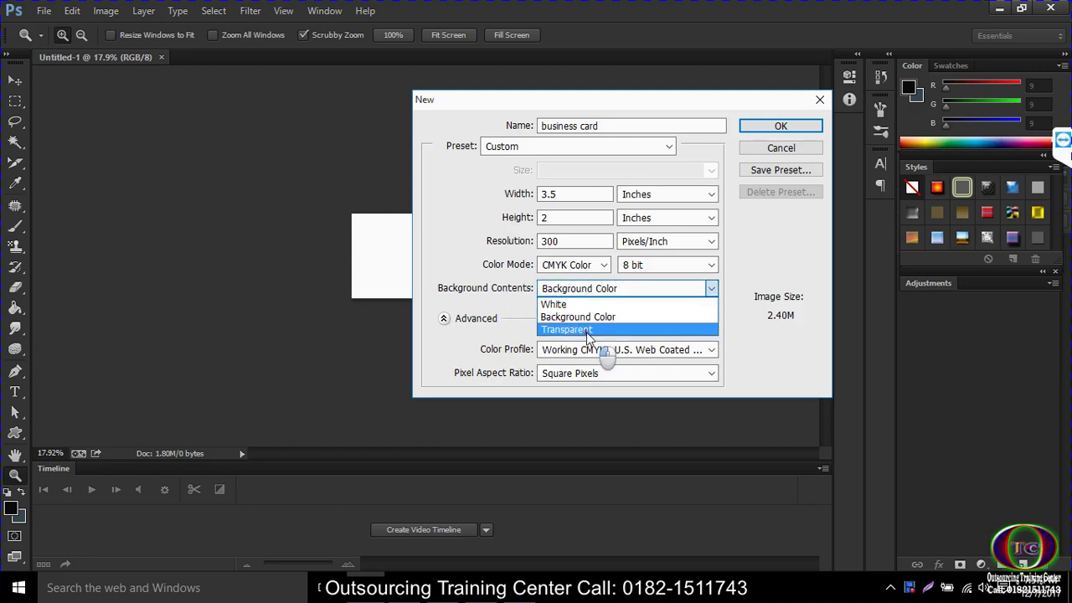
left_click(588, 330)
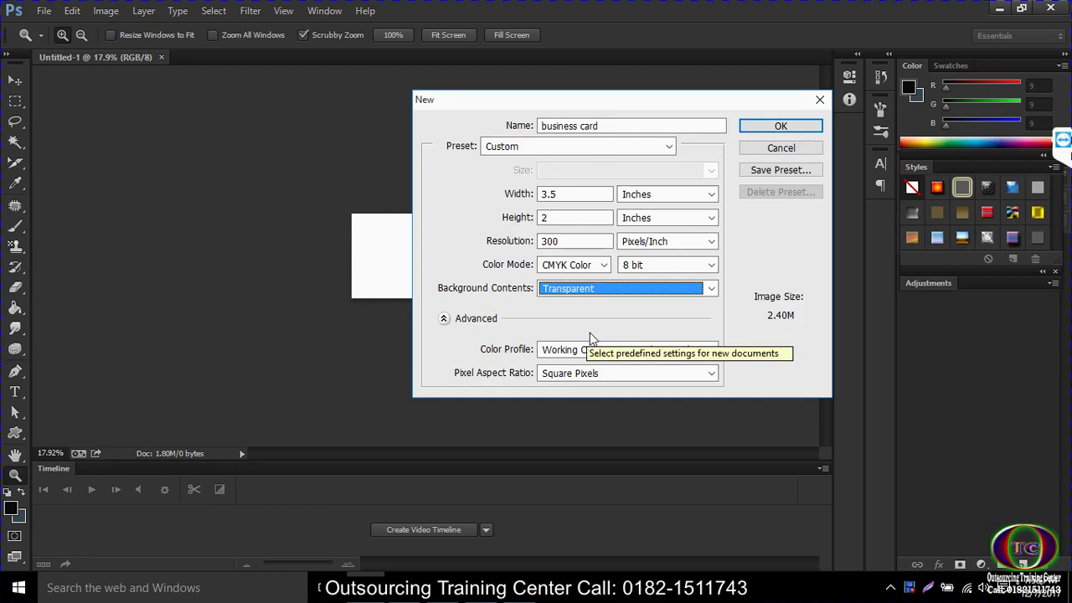
left_click(780, 130)
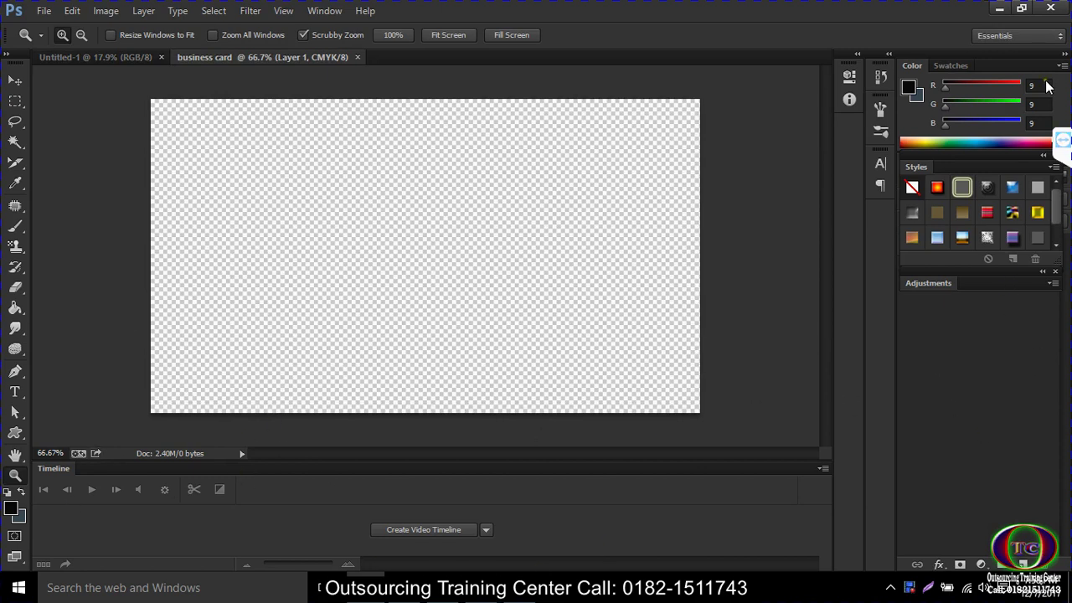
left_click(1017, 36)
key("Escape")
left_click(1051, 284)
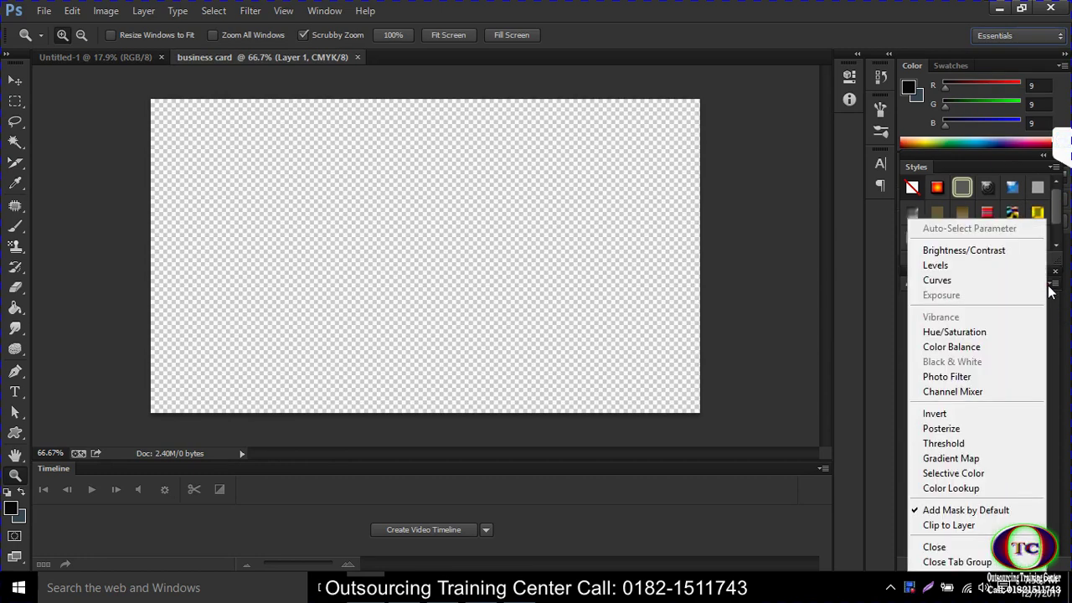
left_click(1042, 272)
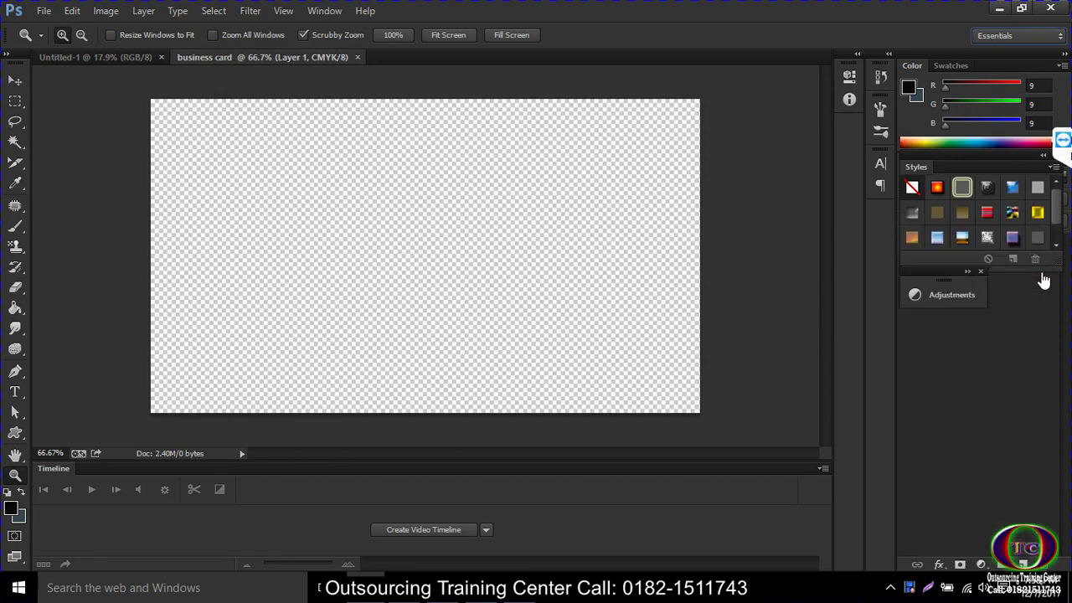
left_click(969, 272)
left_click(317, 10)
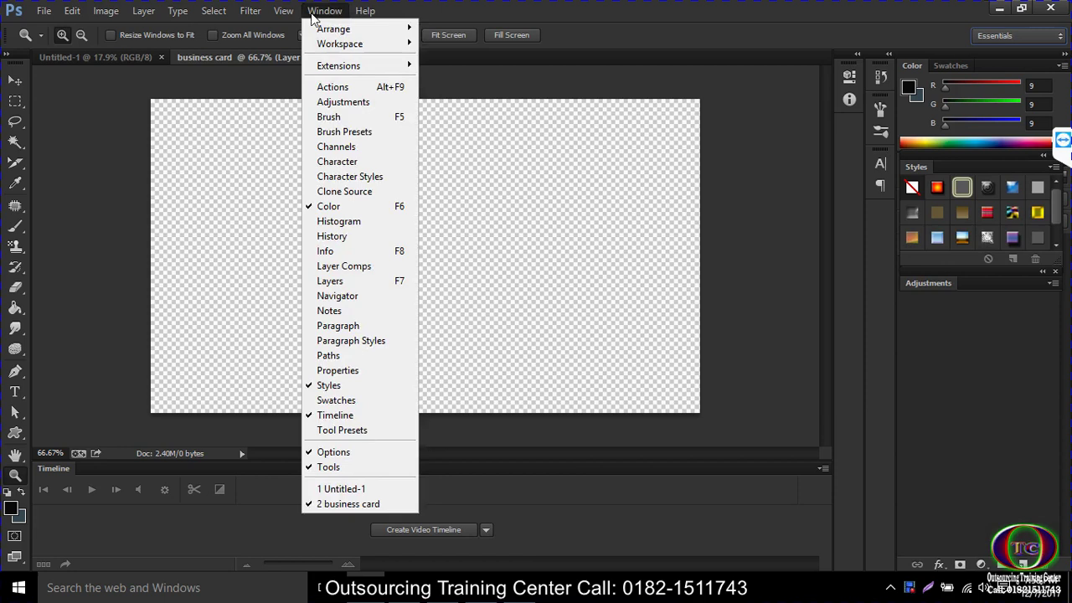
left_click(329, 280)
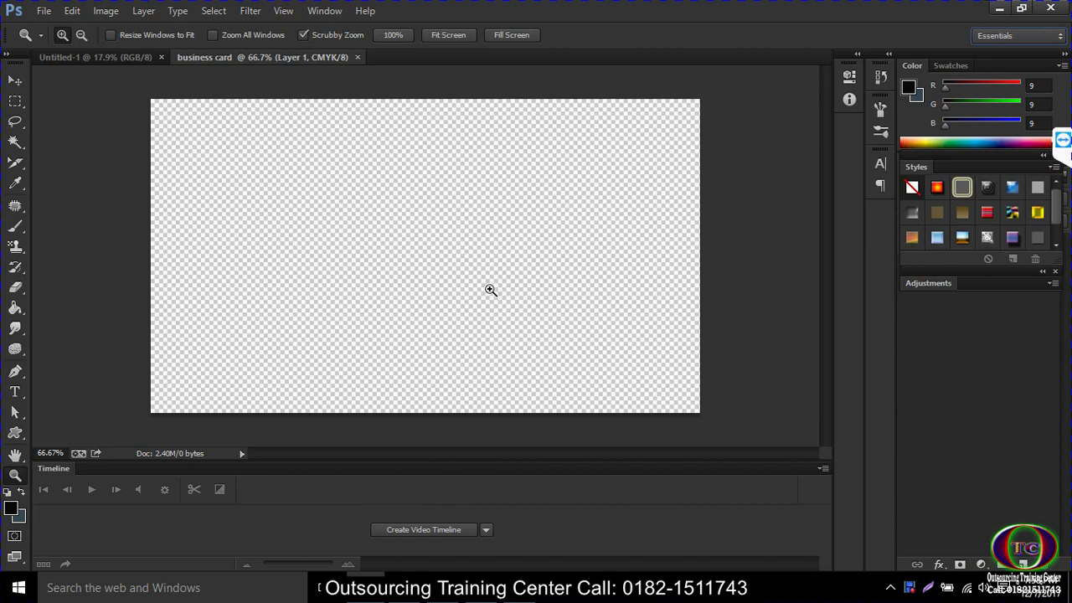
left_click(15, 329)
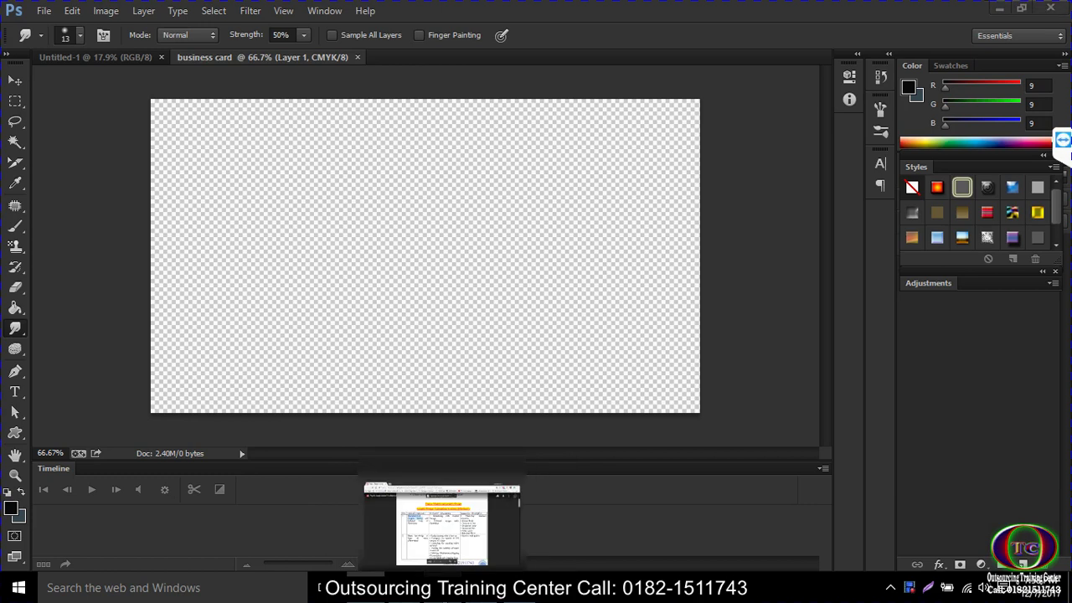
left_click(459, 515)
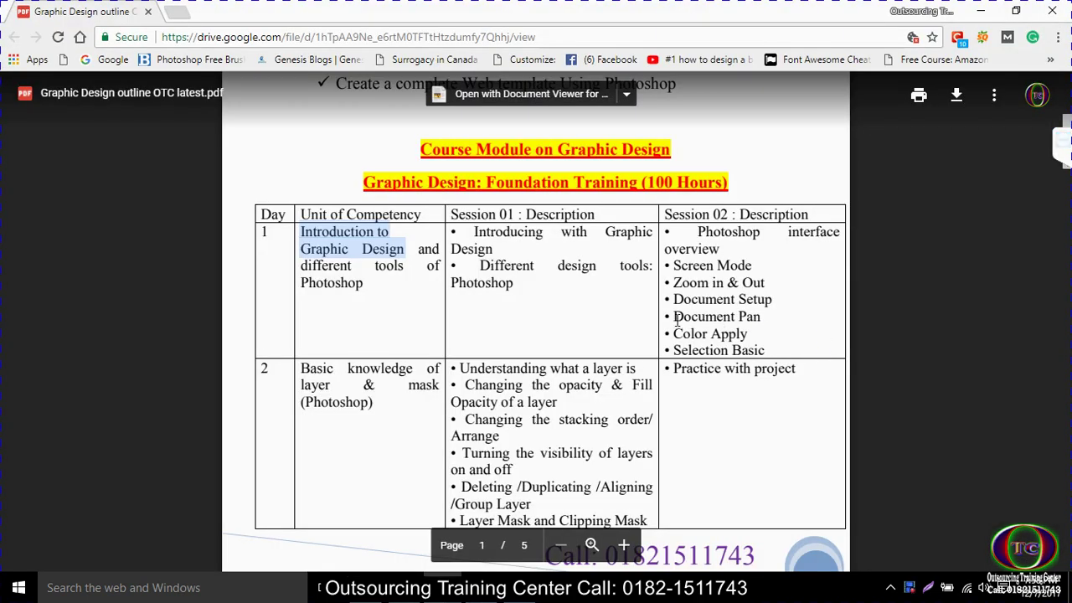
left_click(981, 12)
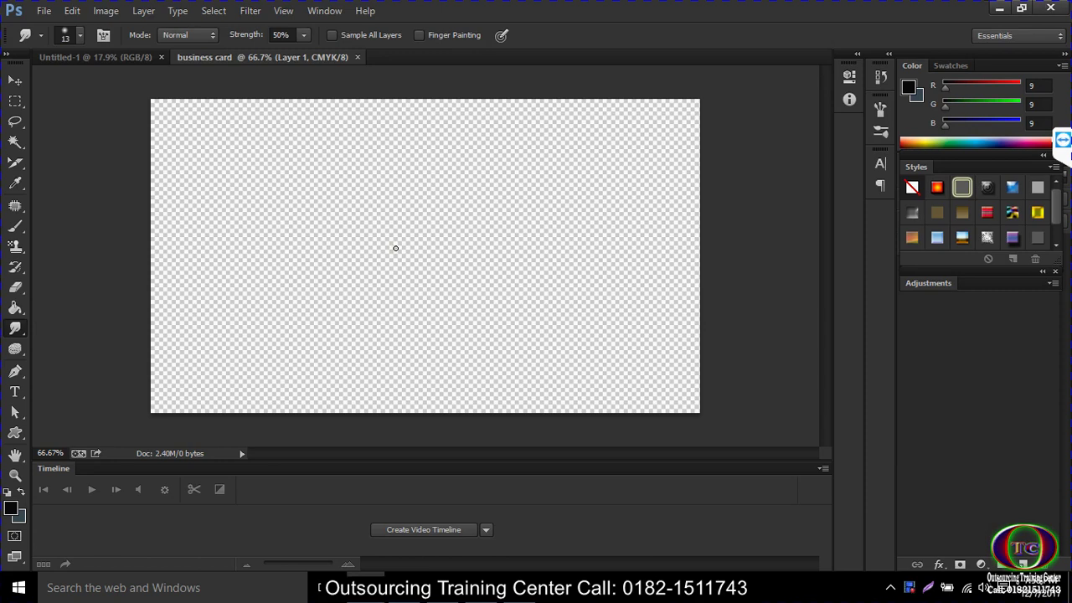
- Fill the canvas dark slate blue with Alt+Backspace and switch to the Motion workspace
key("alt+BackSpace")
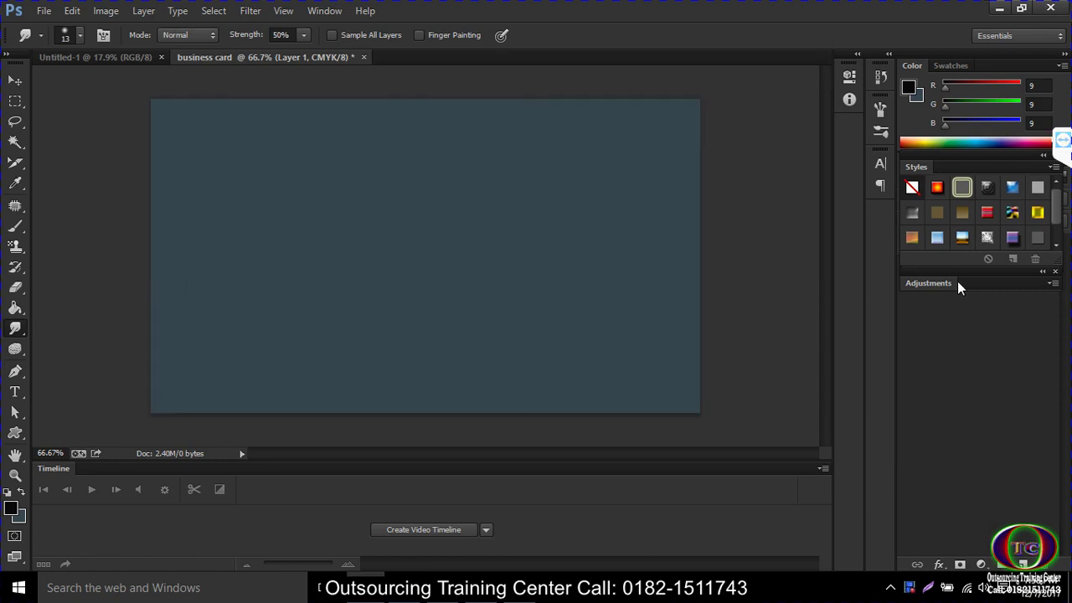
left_click(1017, 36)
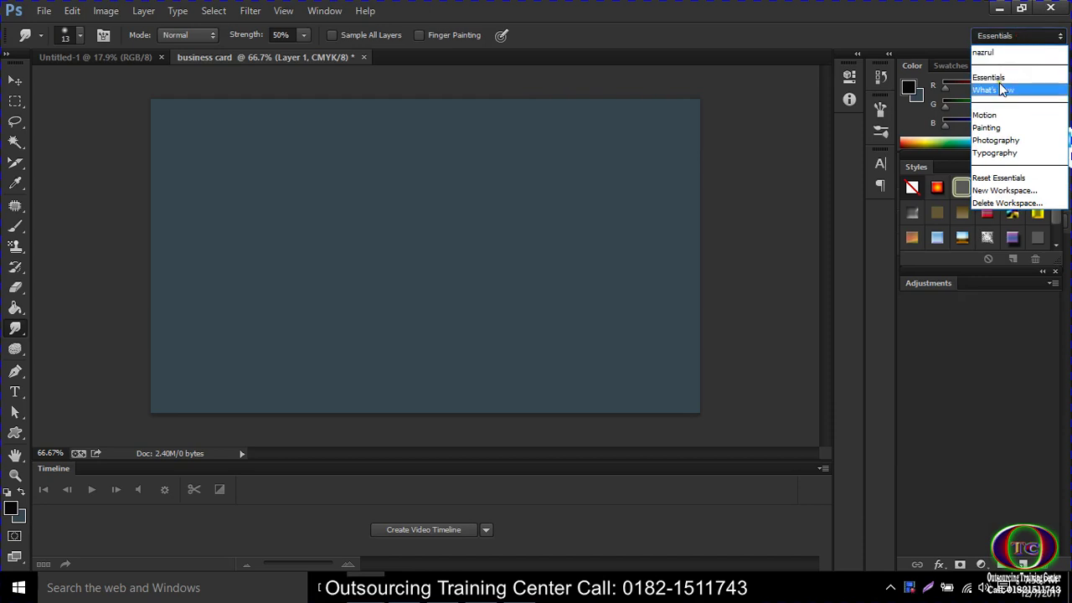
left_click(999, 120)
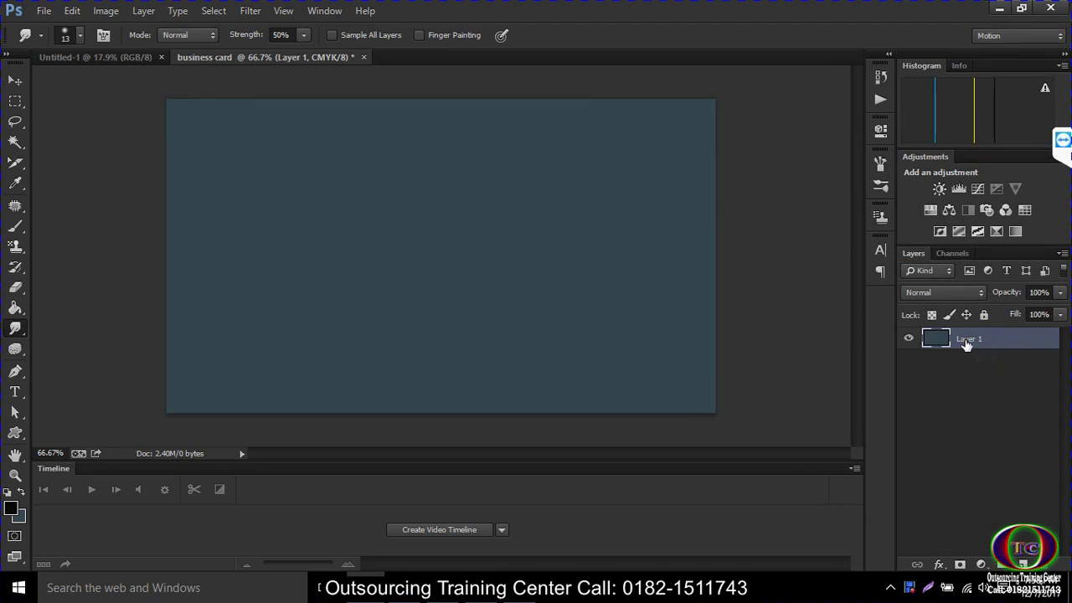
- Open Layer 1's Layer Style dialog twice, closing it unchanged each time
double_click(968, 340)
left_click(1020, 346)
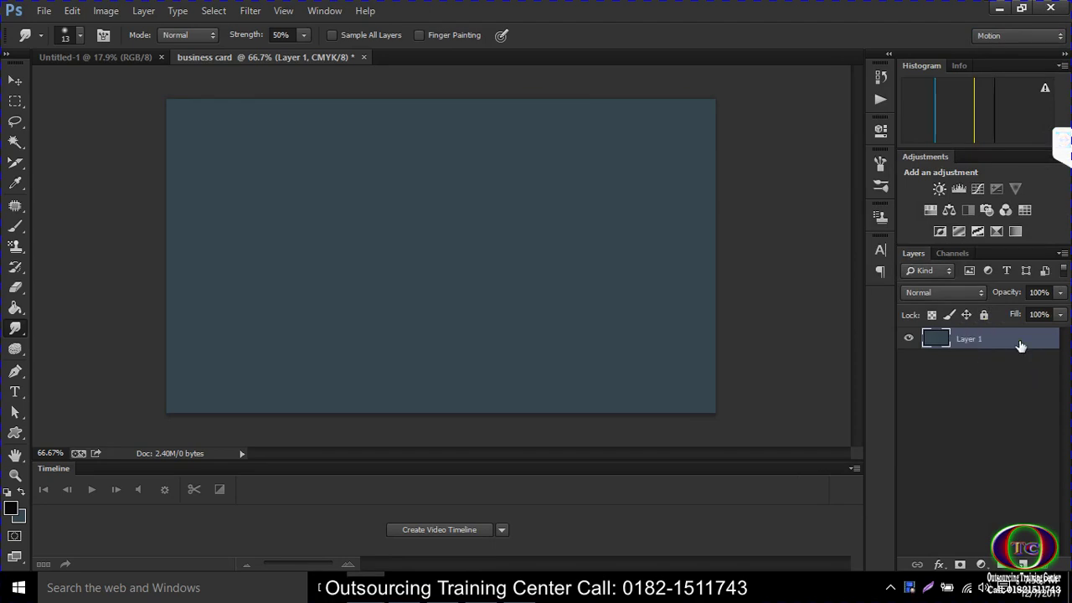
left_click(945, 341)
double_click(945, 341)
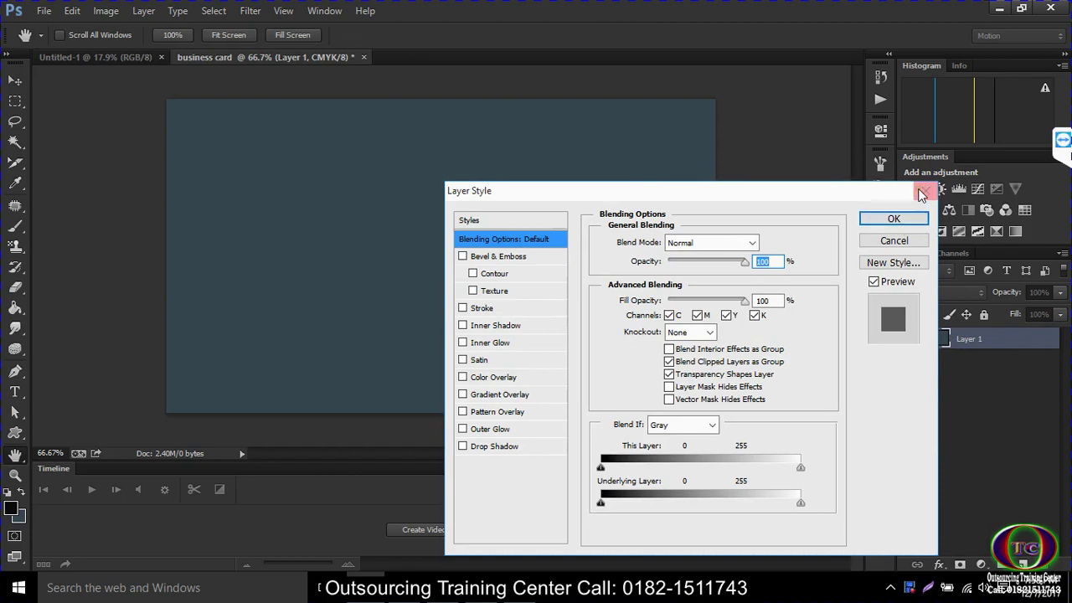
left_click(920, 189)
left_click(934, 341)
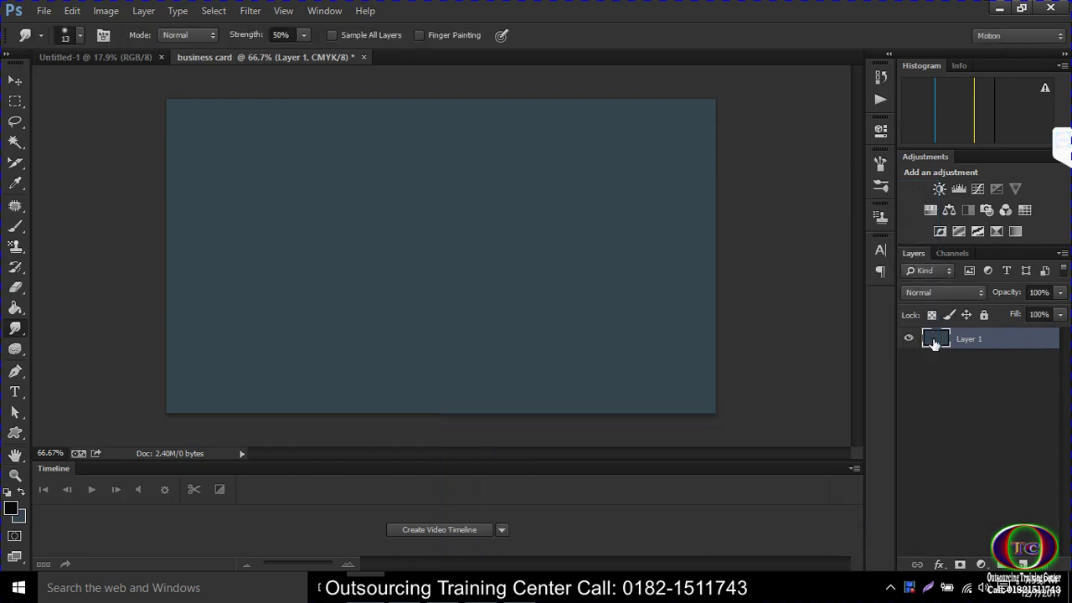
double_click(934, 342)
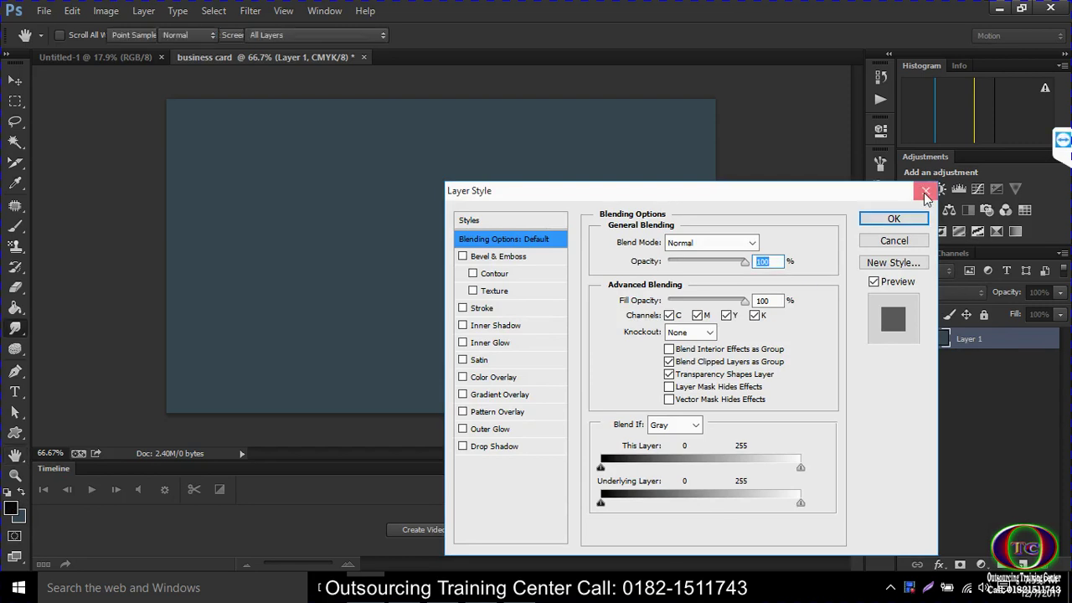
left_click(925, 191)
- Set the foreground colour to bright blue #1393cf in the Color Picker
left_click(8, 509)
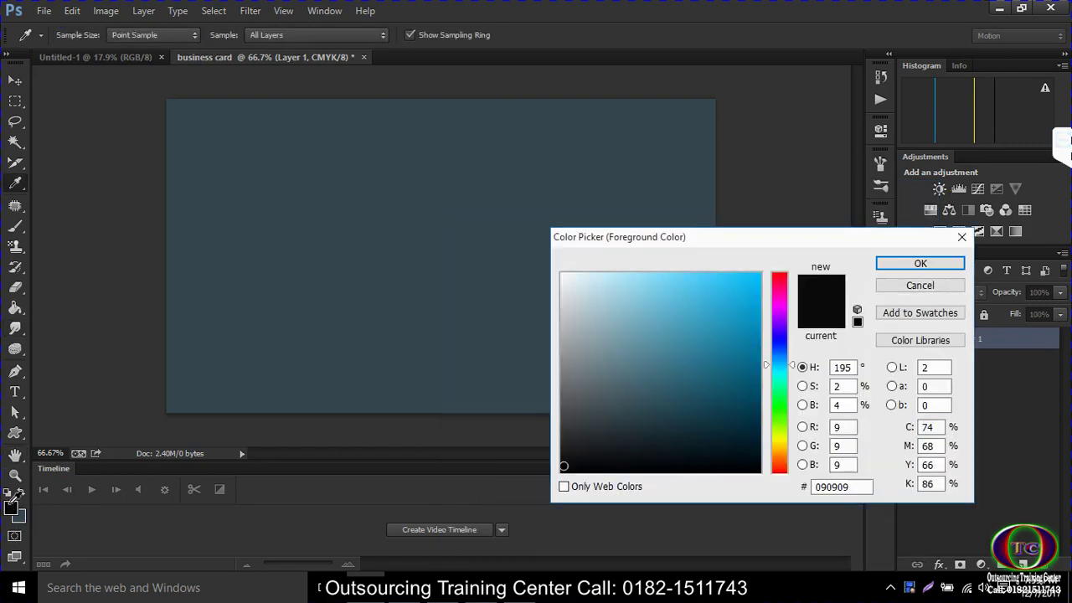
left_click(418, 251)
left_click(741, 310)
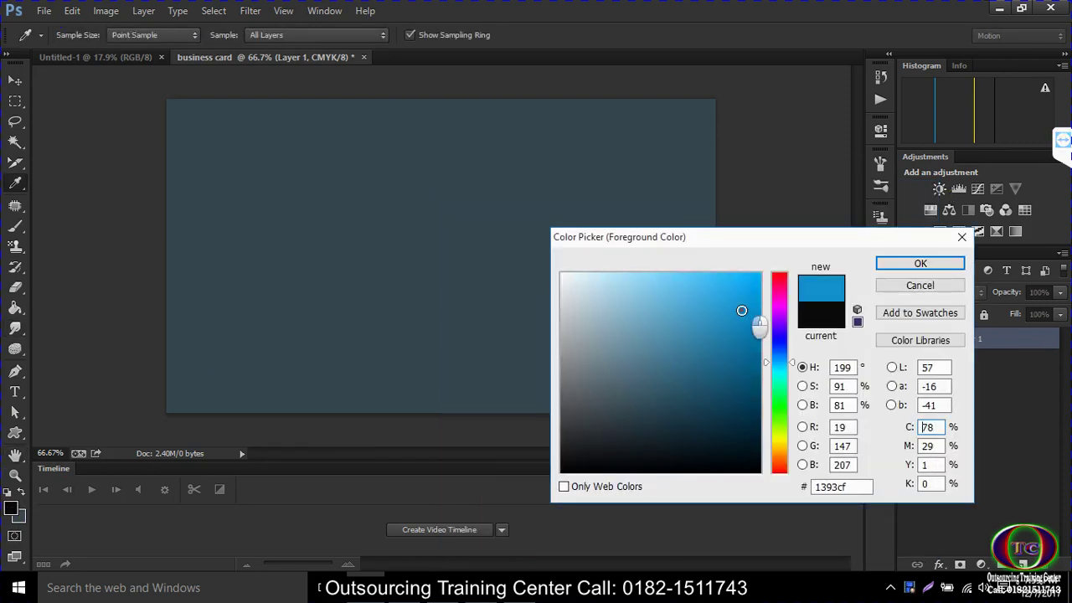
left_click(913, 264)
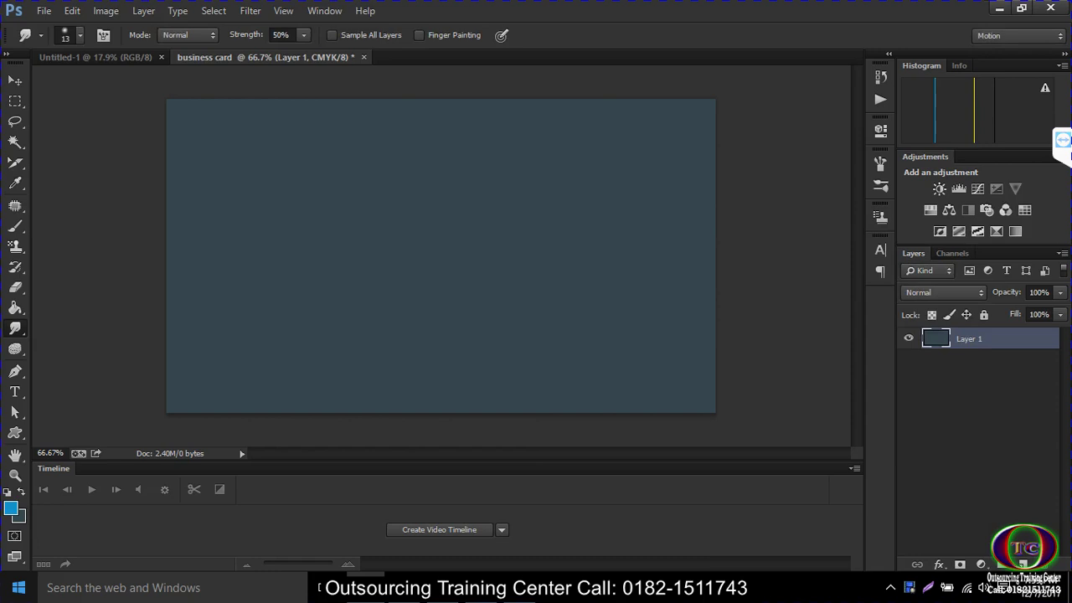
- Swap colours and fill blue, then set background colour #126b16 and fill the canvas green
left_click(22, 492)
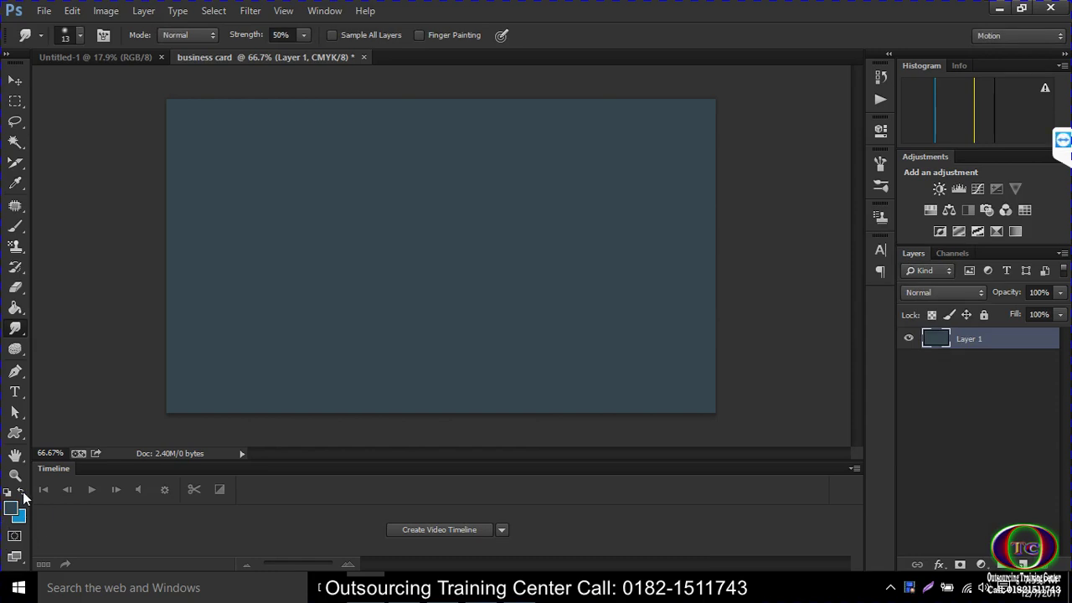
key("ctrl+BackSpace")
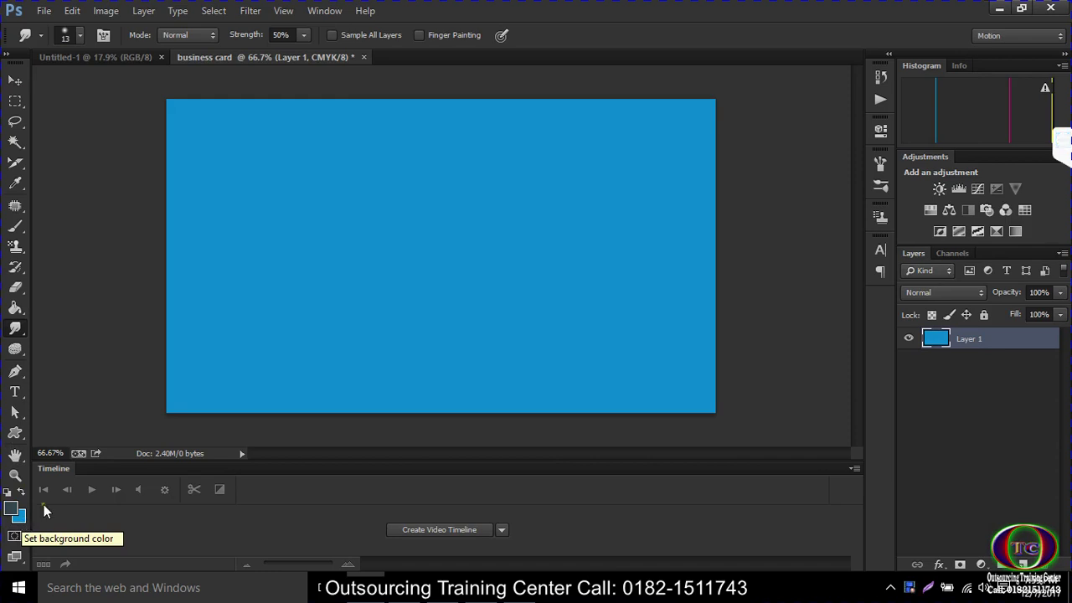
left_click(20, 517)
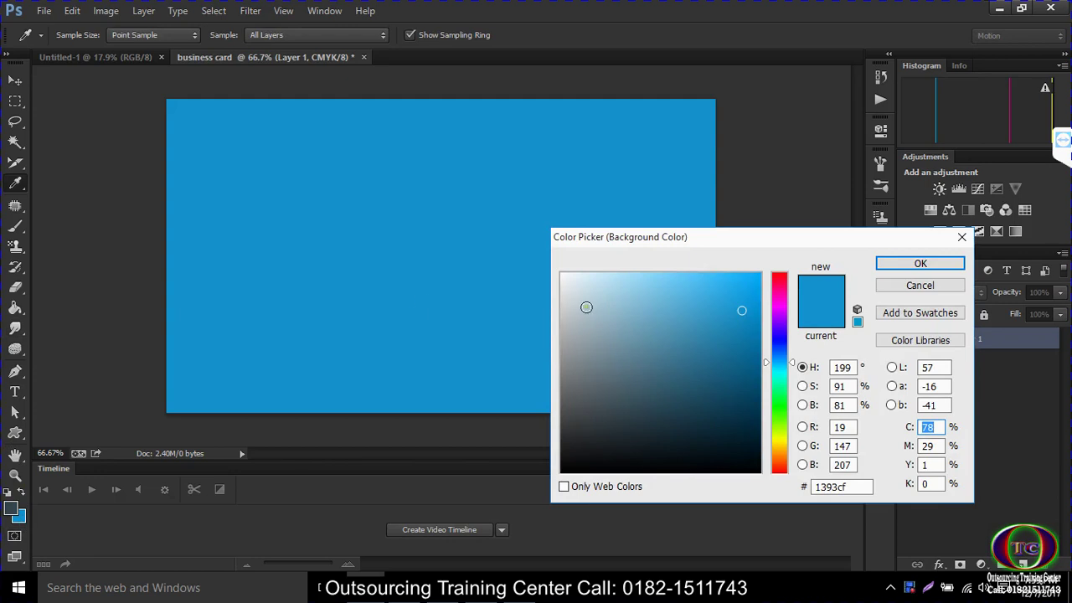
left_click(727, 389)
left_click(772, 404)
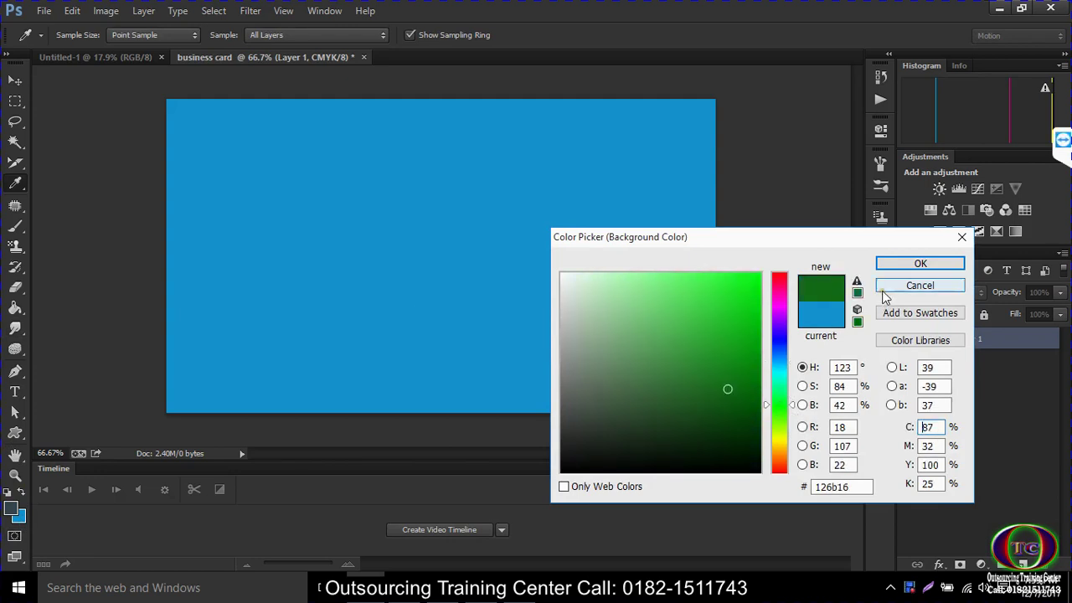
left_click(888, 262)
key("ctrl+BackSpace")
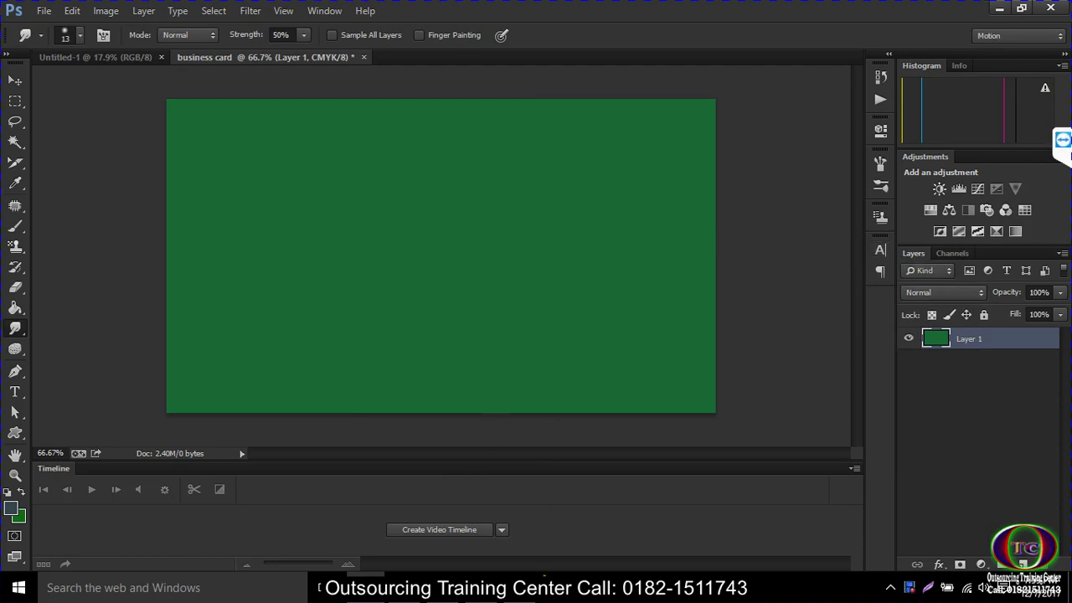
- In the Essentials workspace, float the Adjustments panel and dock it beneath the Styles panel
left_click(1019, 35)
left_click(1014, 76)
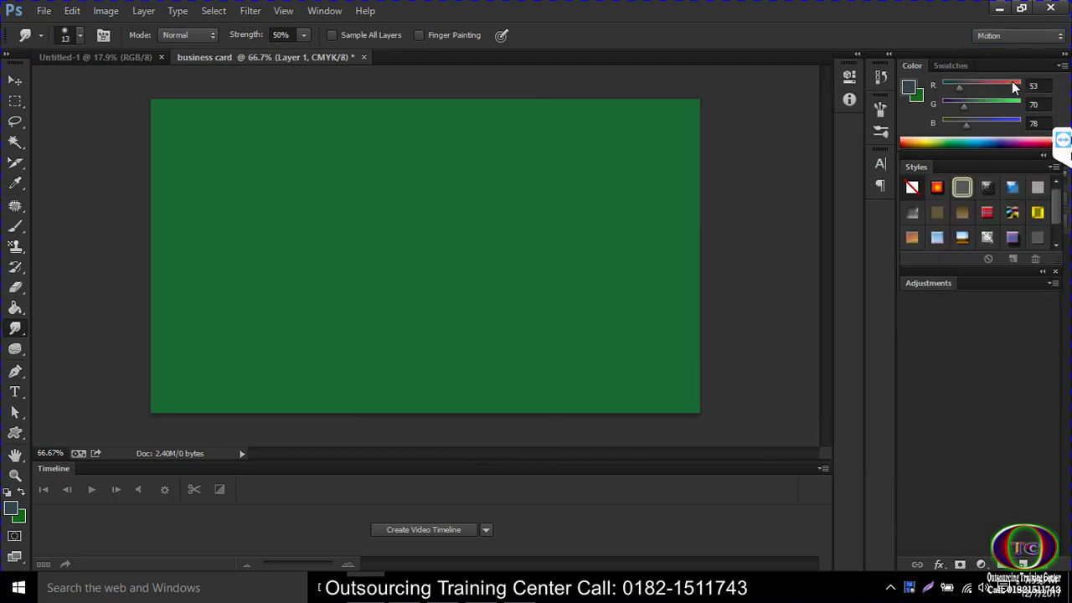
left_click(1052, 284)
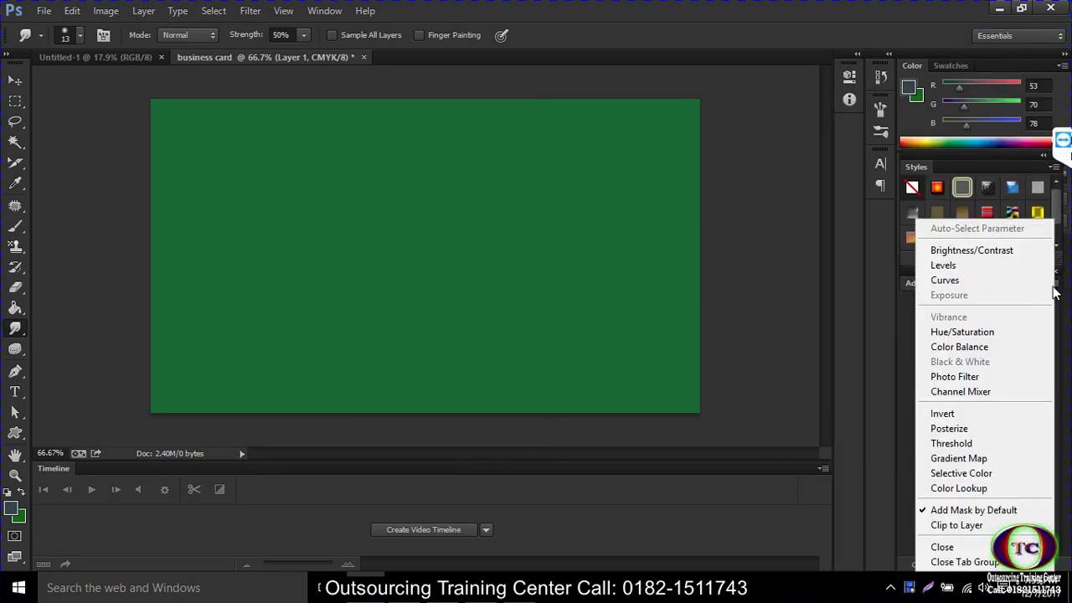
left_click(879, 406)
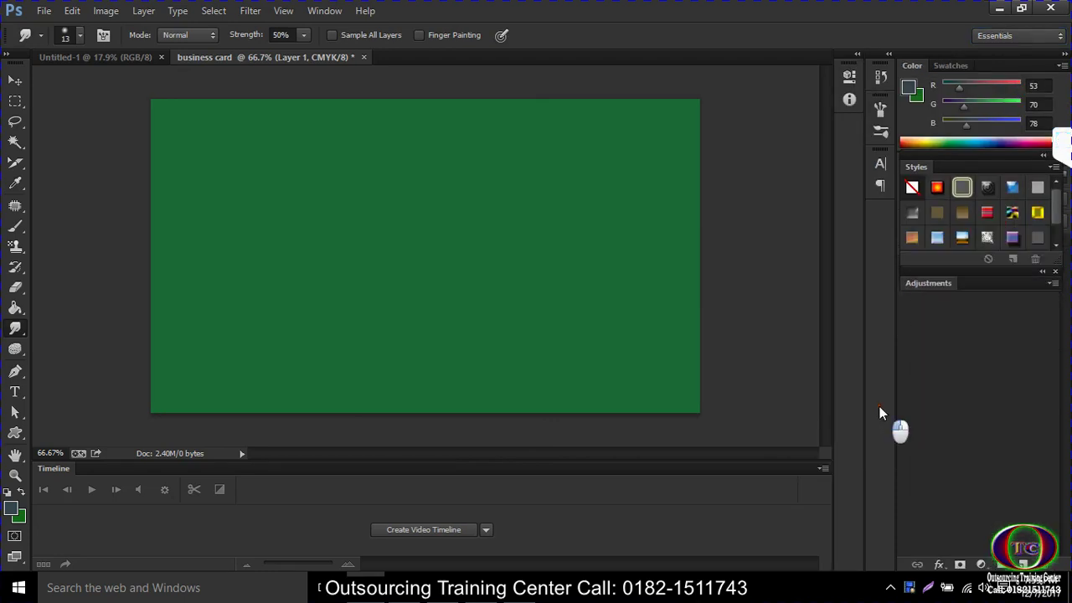
left_click_drag(955, 288, 964, 331)
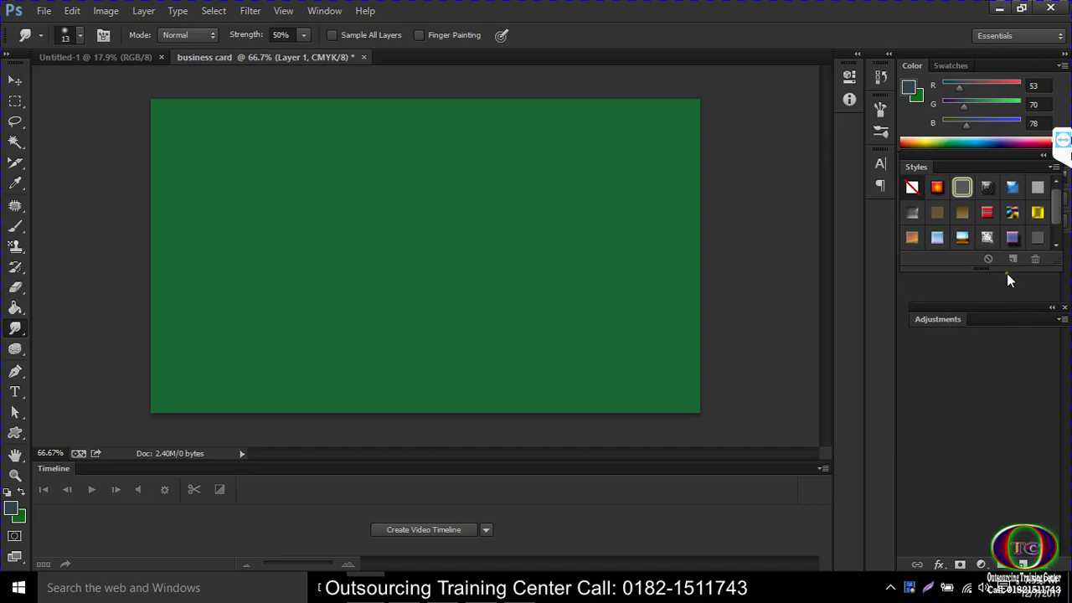
left_click_drag(993, 268, 1001, 289)
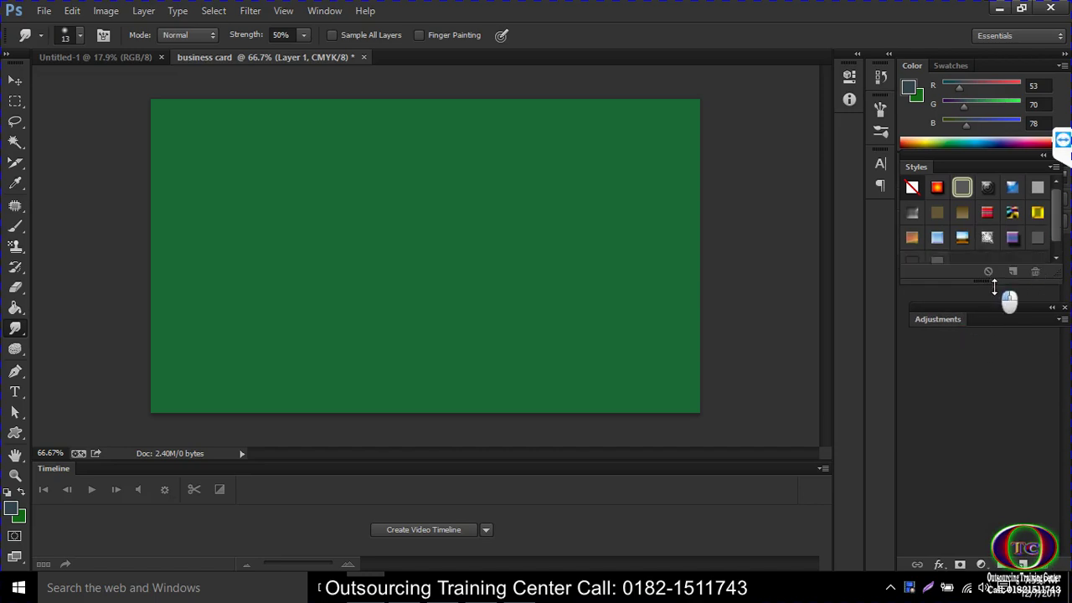
left_click(1050, 308)
left_click_drag(1021, 305, 1011, 296)
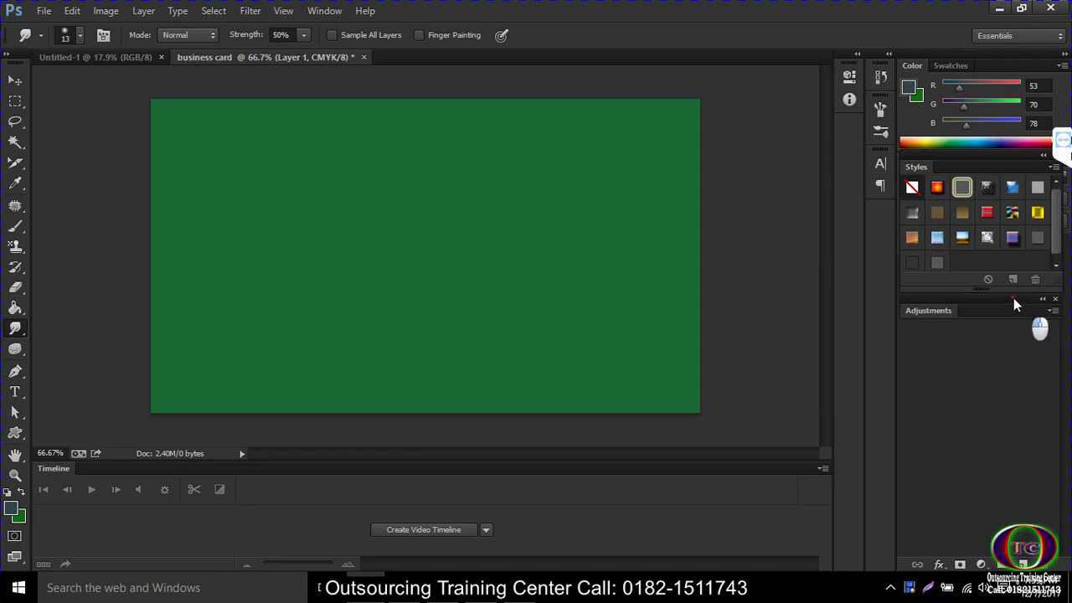
- Switch the workspace to Essentials, then to Motion
left_click(993, 37)
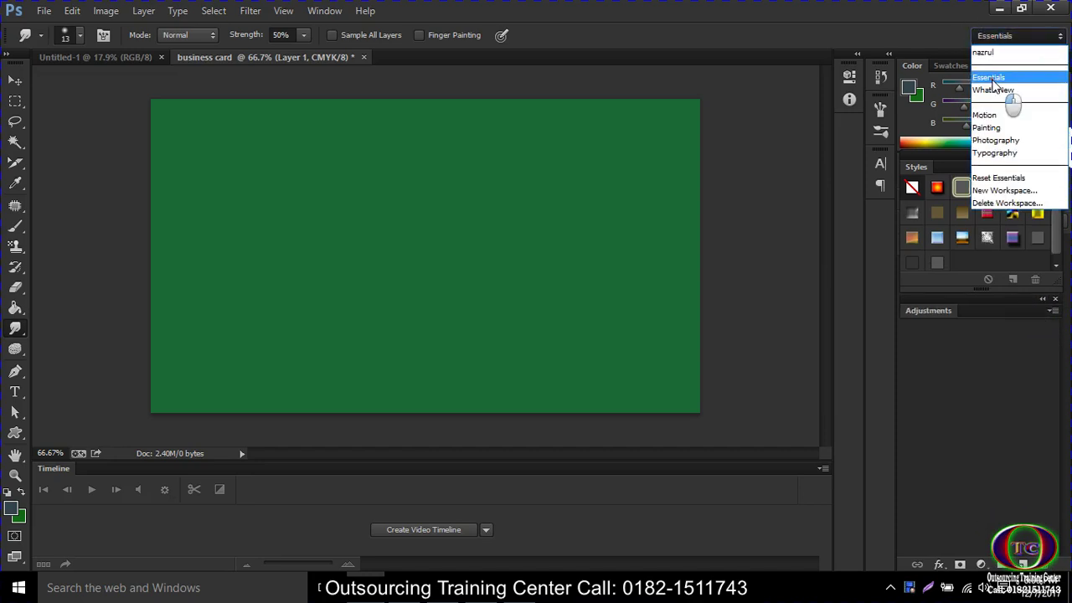
left_click(992, 78)
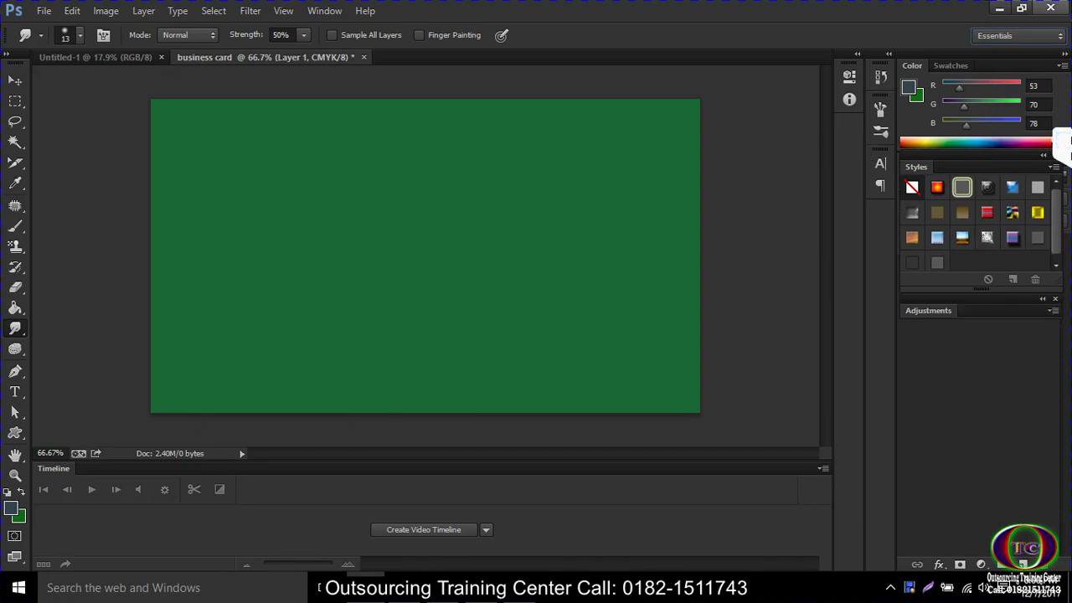
left_click(1036, 36)
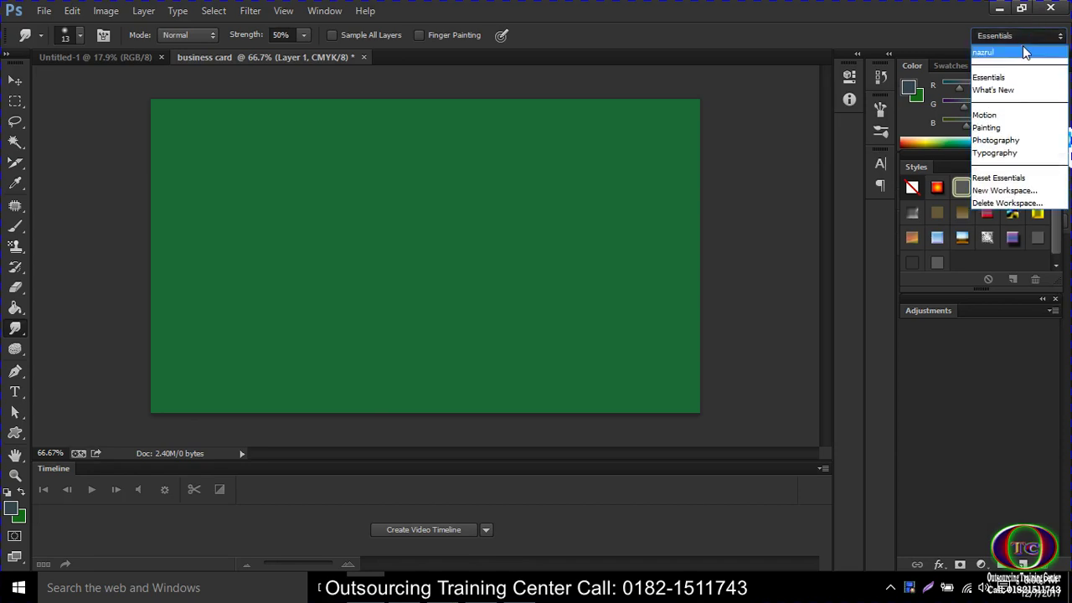
left_click(996, 112)
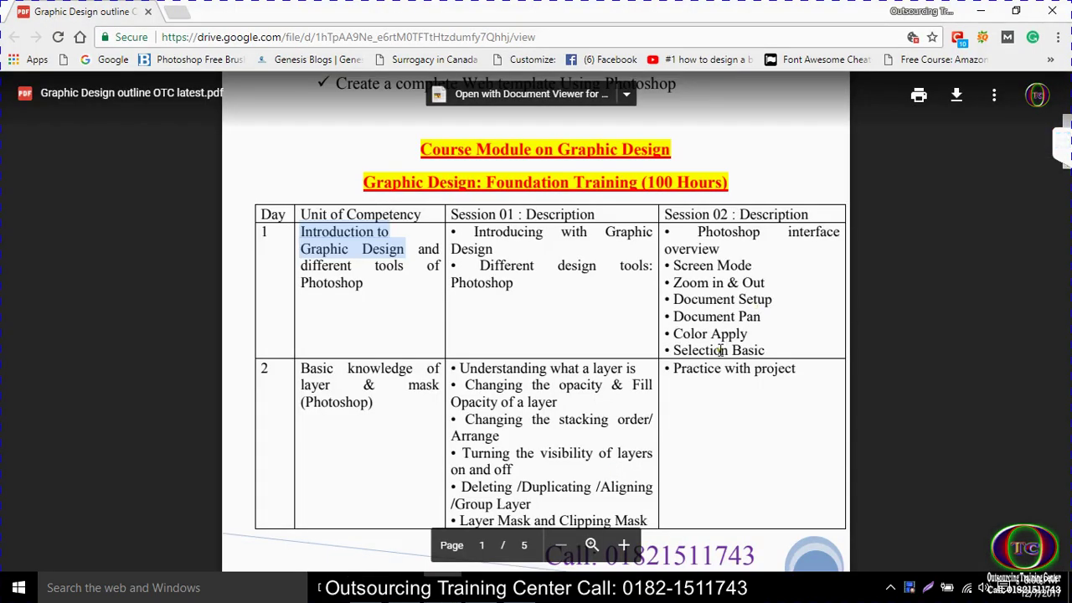
- Back in Photoshop, draw a rectangular marquee across the green card's middle
left_click(986, 10)
left_click(15, 101)
left_click_drag(303, 226, 599, 318)
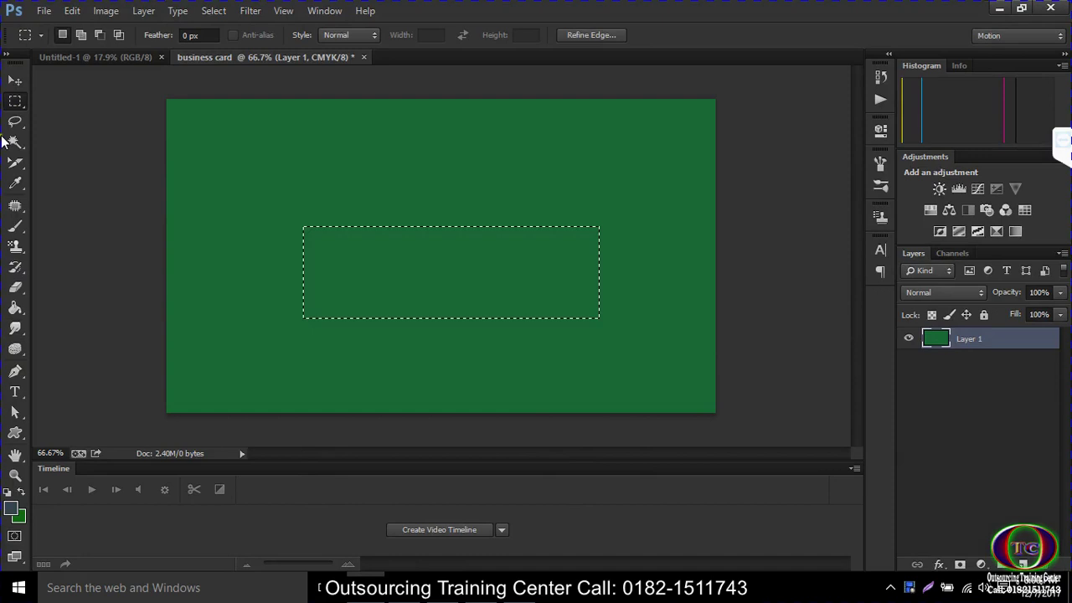
- Browse the marquee, lasso, wand and crop tool variants, then choose the Quick Selection Tool
right_click(15, 100)
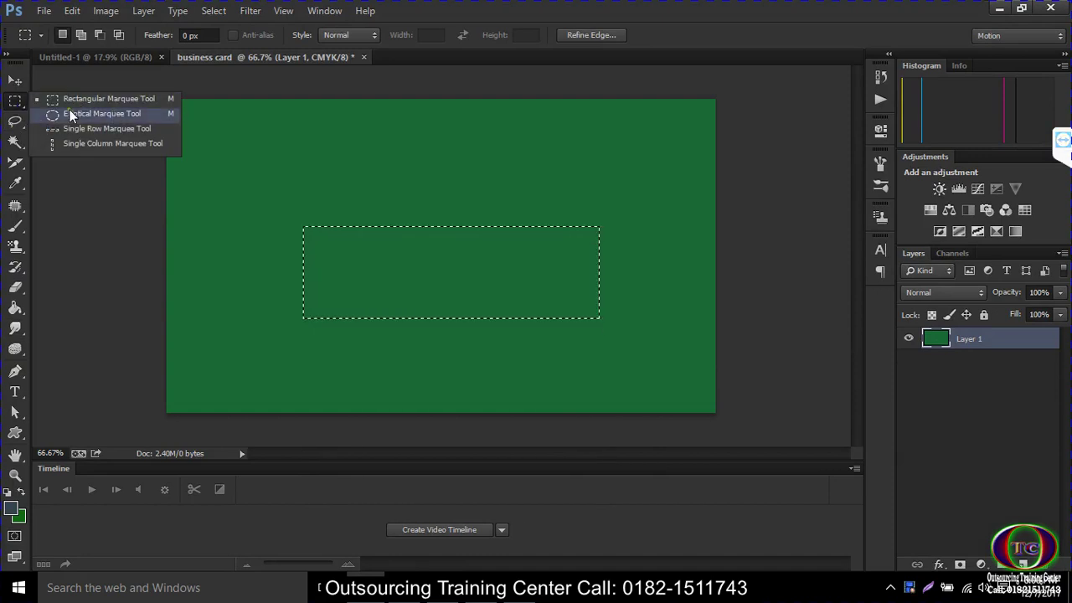
left_click(15, 122)
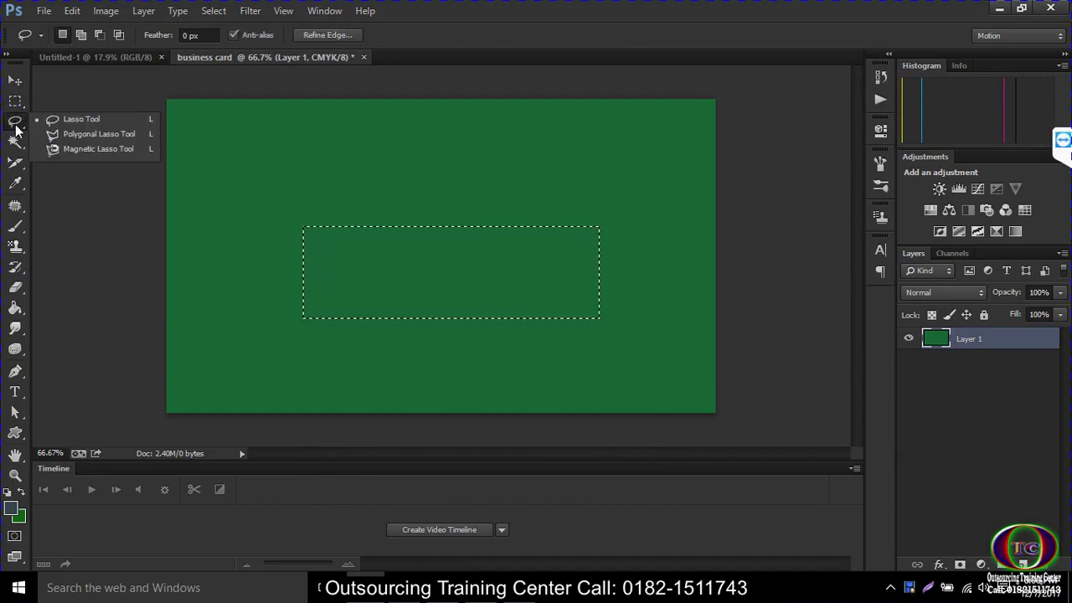
left_click(16, 144)
left_click(16, 162)
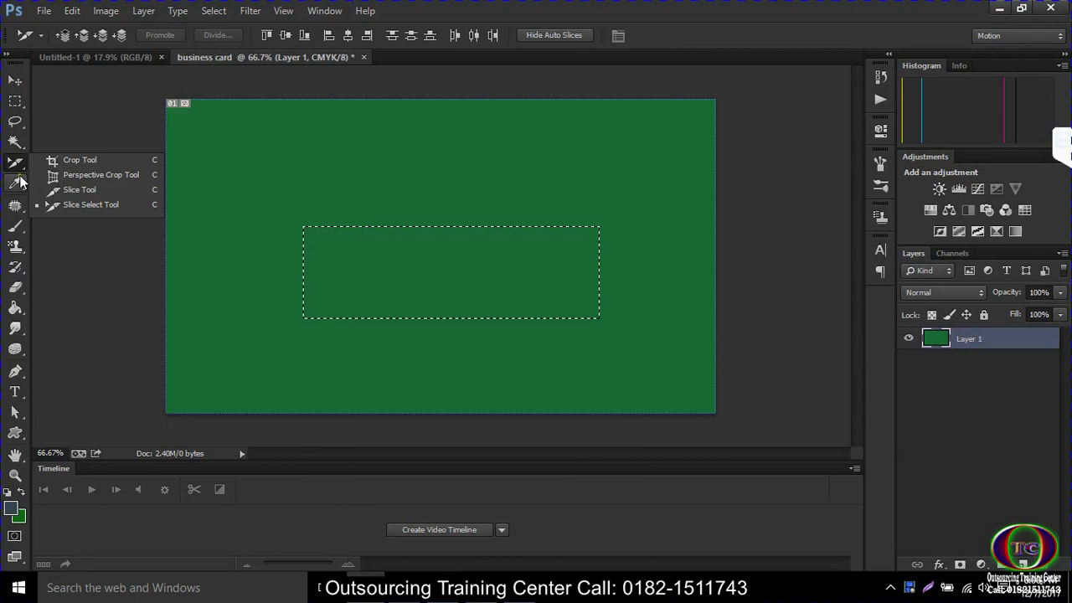
left_click(18, 144)
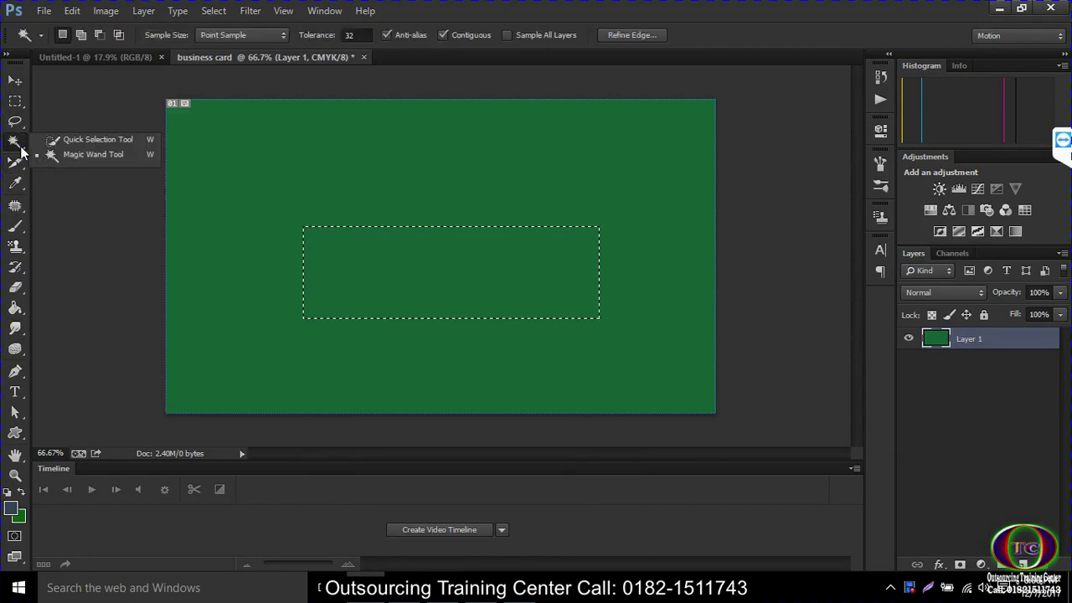
left_click(84, 140)
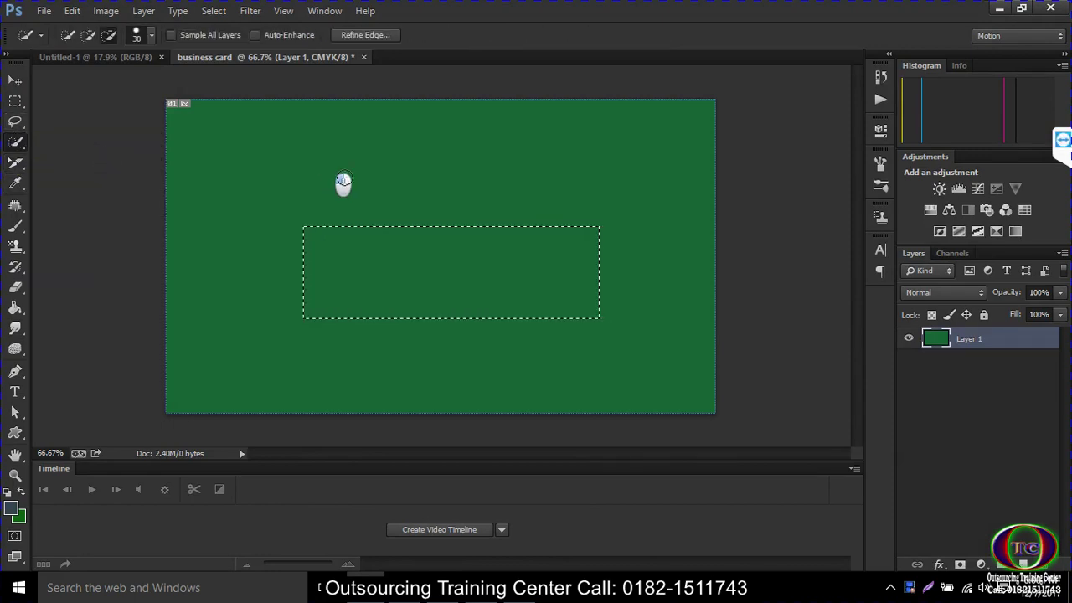
- Quick-select on the card, then clear the selection with Ctrl+D
left_click(424, 258)
key("ctrl+d")
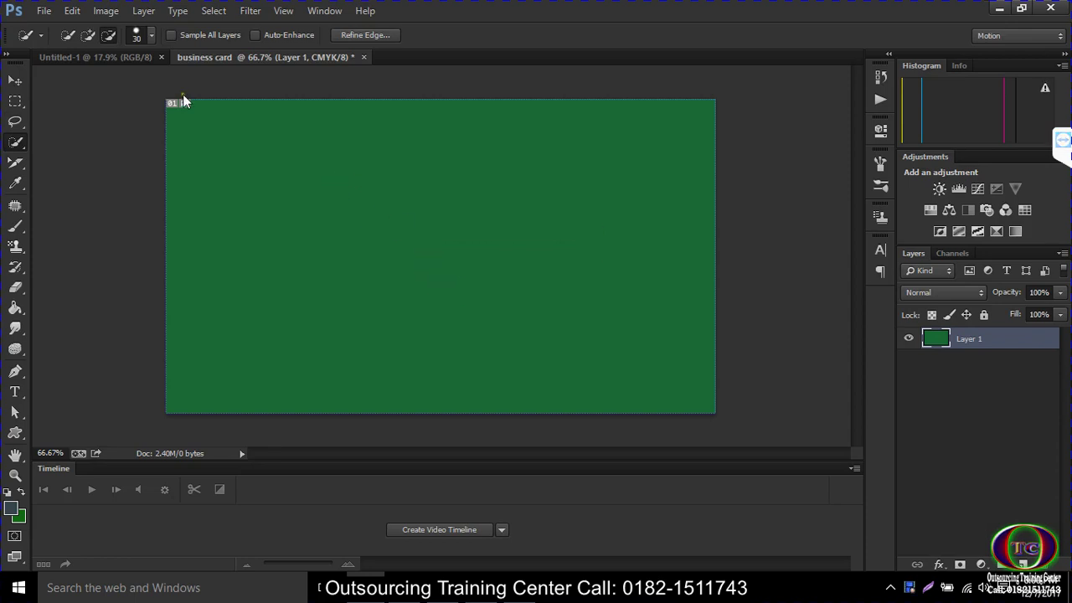
left_click(44, 10)
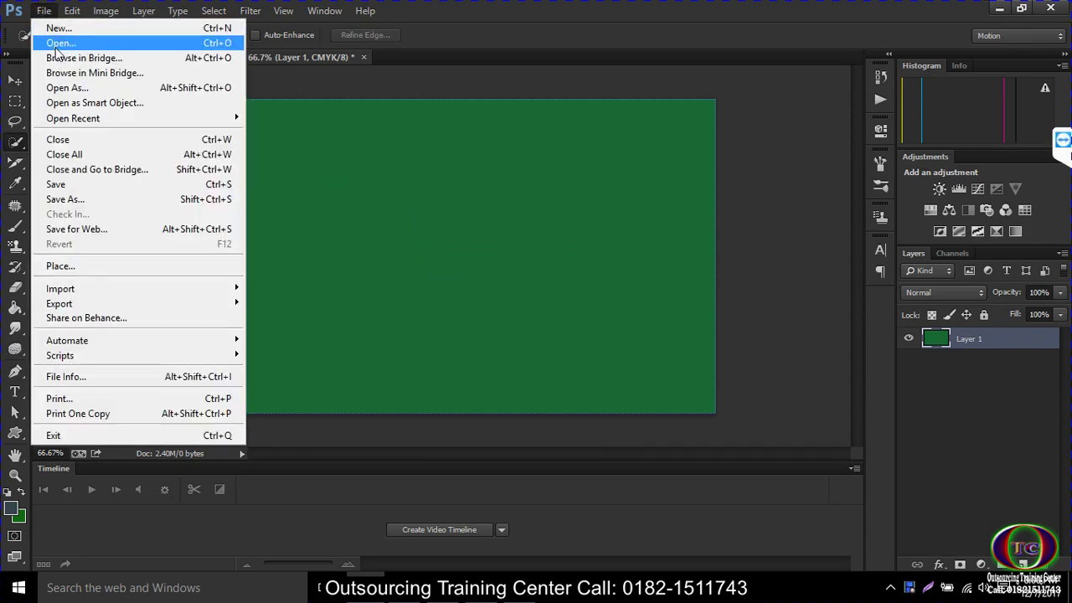
- Open the sample business card 3.jpg and hide its guides
left_click(58, 46)
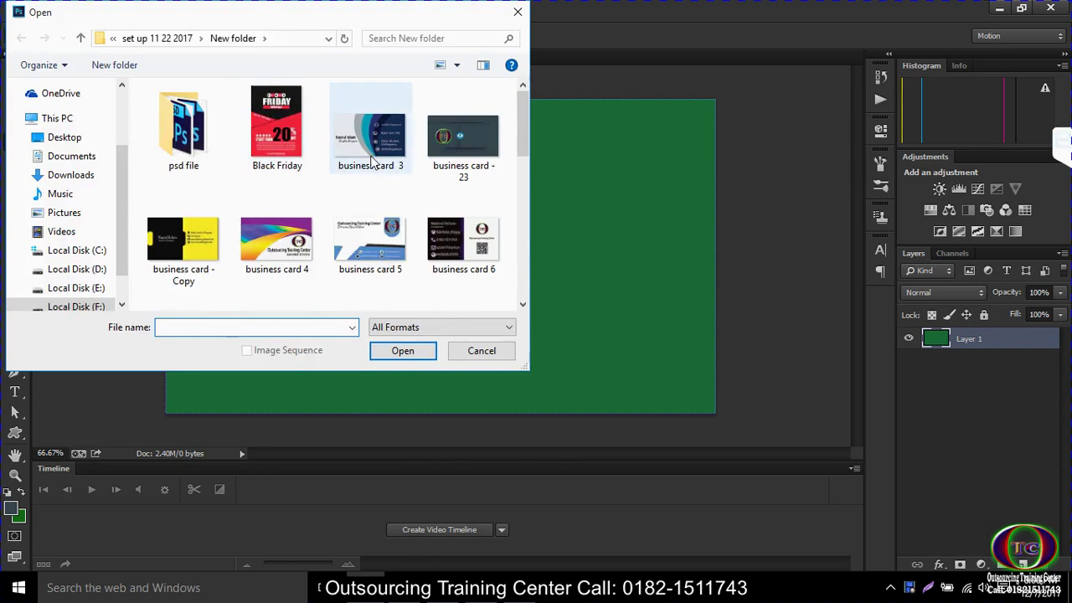
double_click(370, 159)
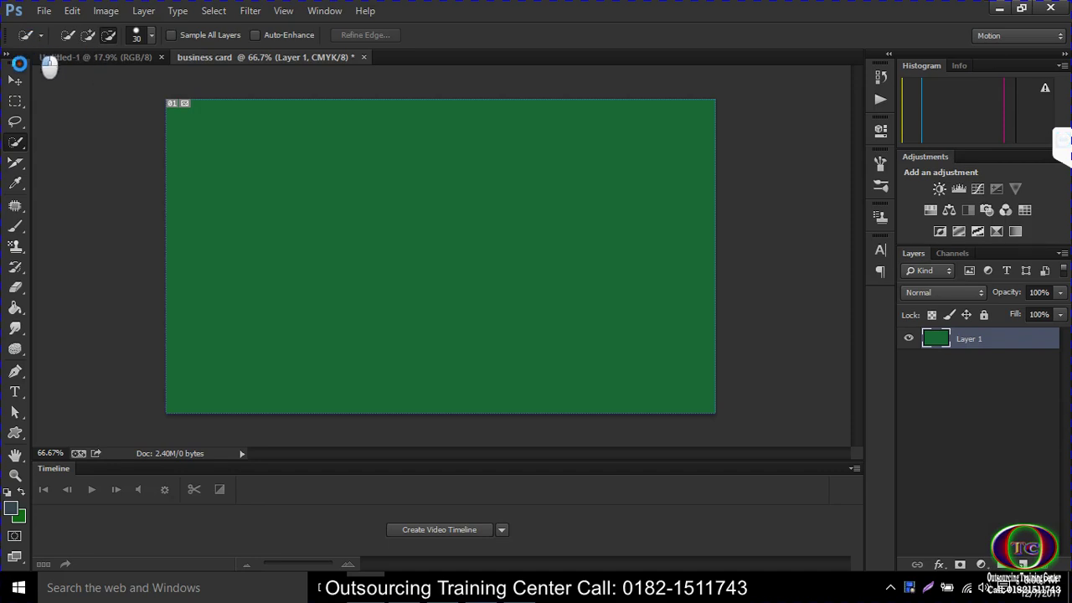
key("ctrl+semicolon")
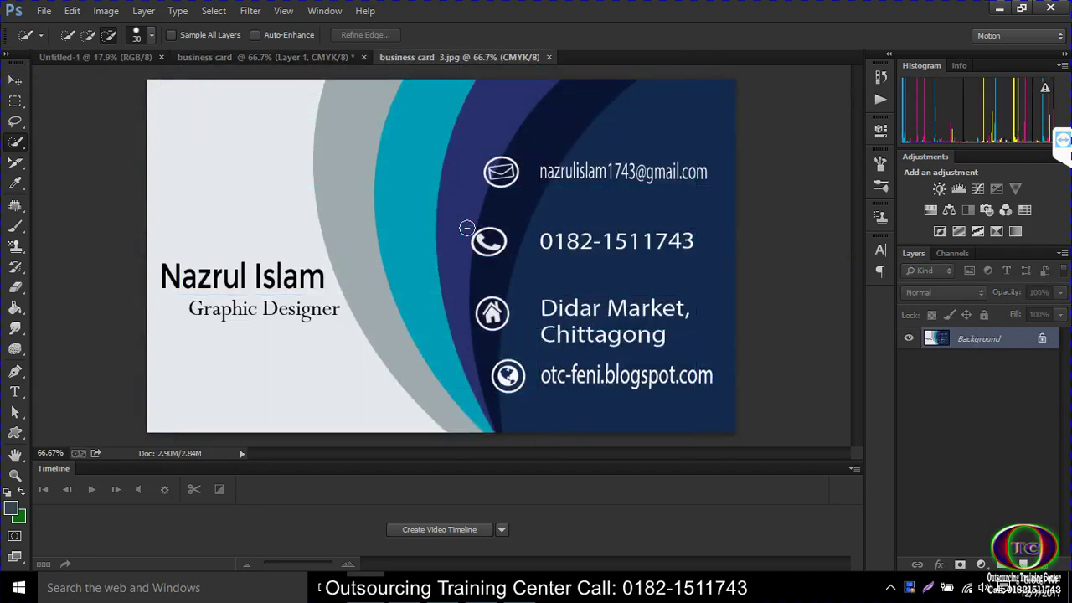
- Quick-select the grey curved band, subtracting its top and the bulge beside it
right_click(24, 147)
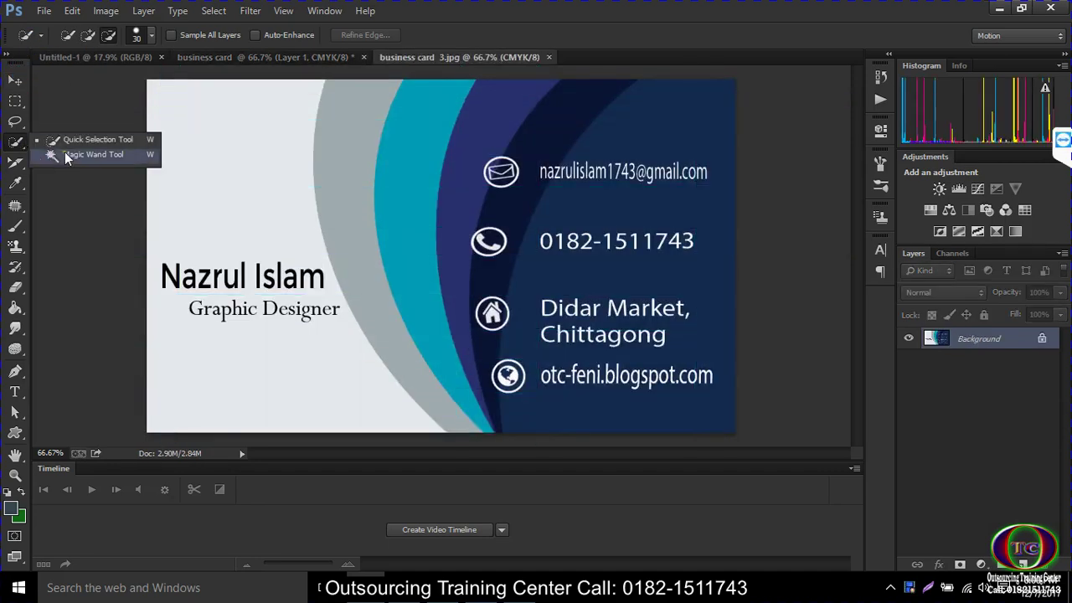
left_click(71, 142)
mouse_move(296, 171)
left_mouse_down()
mouse_move(354, 227)
mouse_move(378, 310)
mouse_move(428, 397)
left_mouse_up()
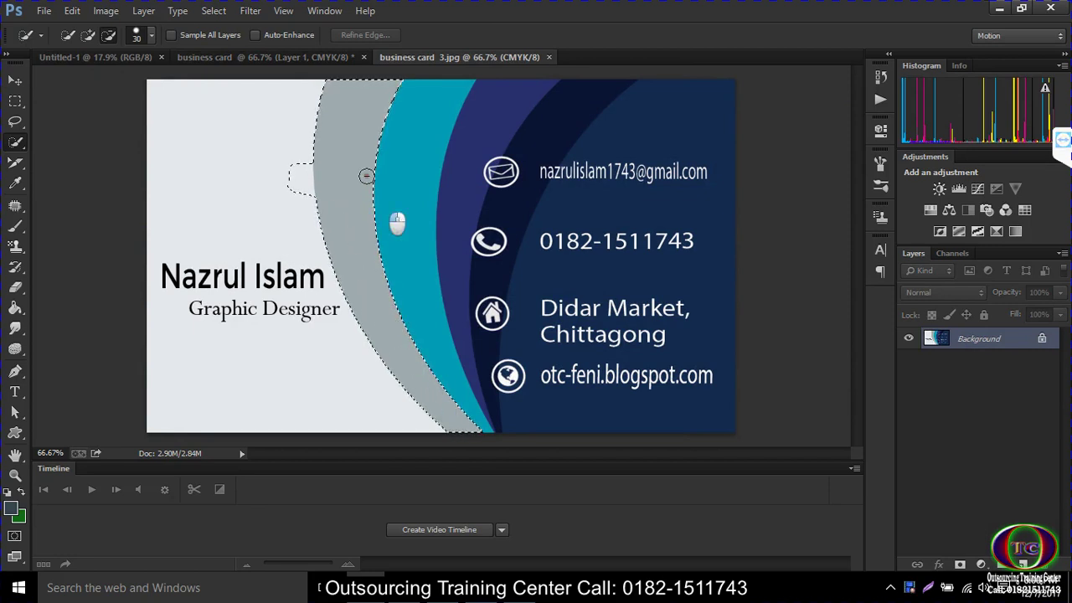
left_click(381, 134)
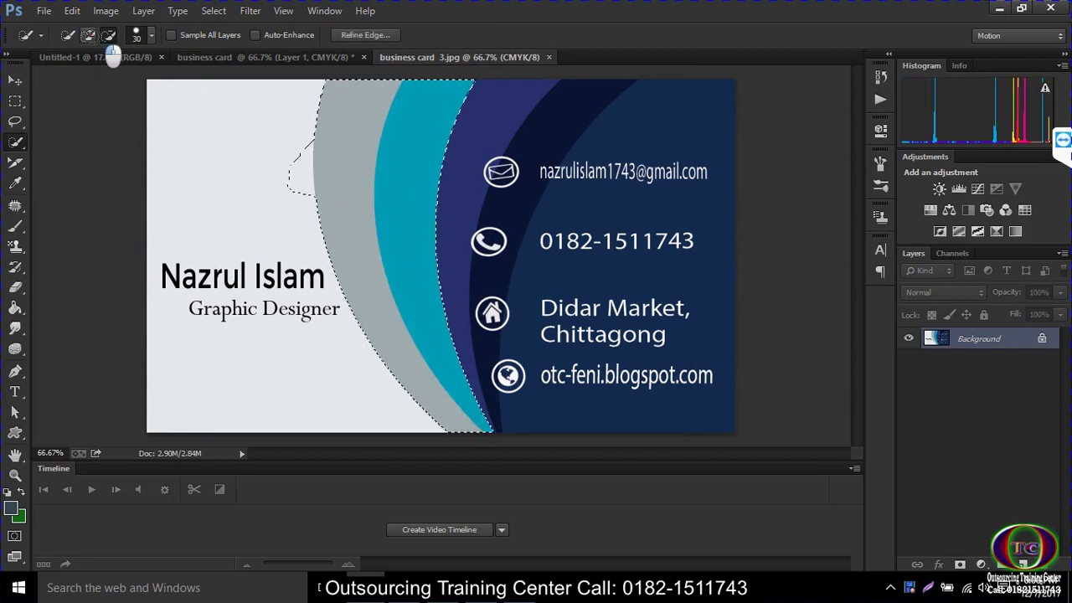
left_click(295, 146)
mouse_move(292, 186)
left_mouse_down()
mouse_move(303, 177)
mouse_move(368, 205)
left_mouse_up()
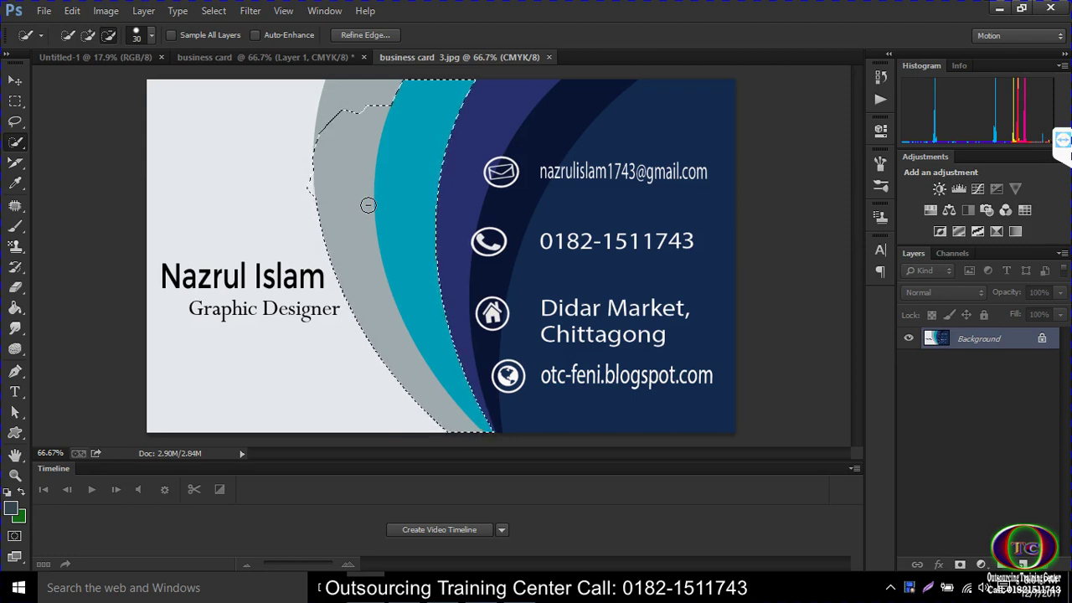
- Reselect smoothly along the grey band, then Magic Wand the white left area
left_click(69, 36)
left_click_drag(367, 144, 374, 302)
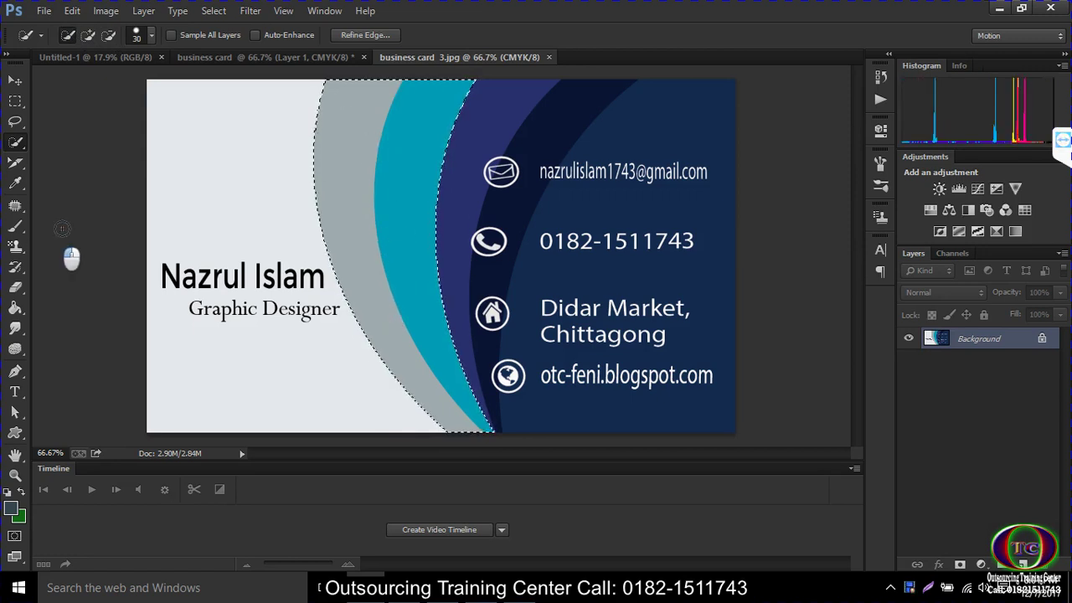
right_click(14, 144)
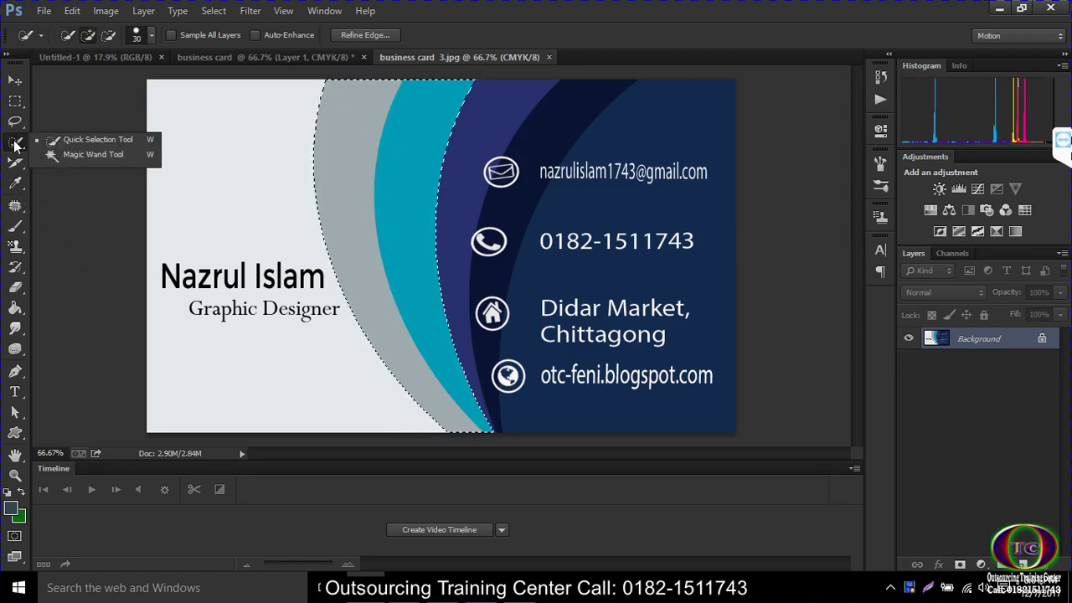
left_click(84, 153)
left_click(198, 153)
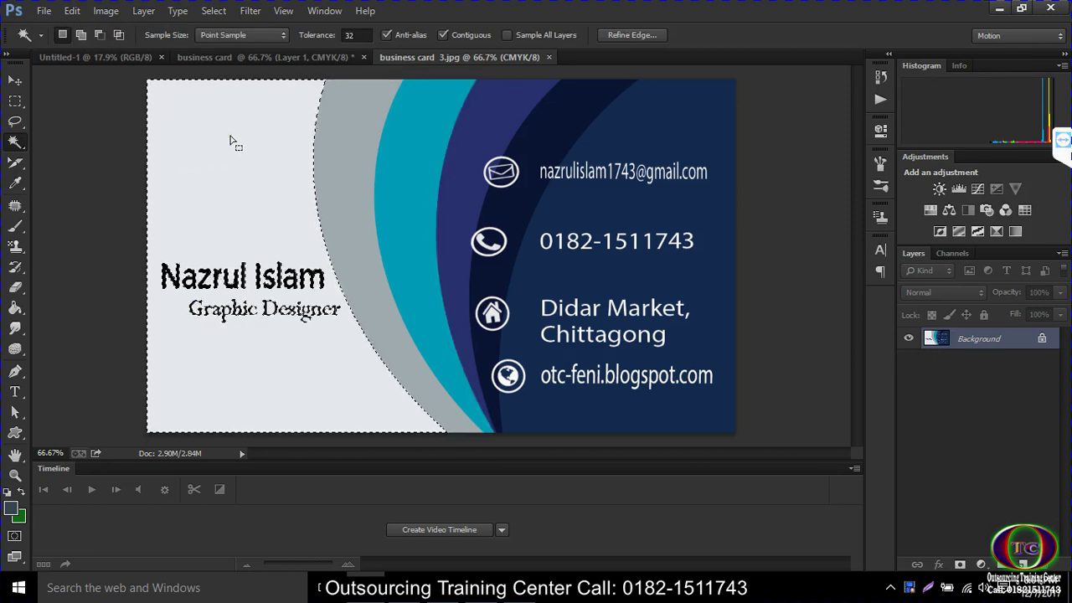
- Fill the white left area green, deselect, and background-fill the selected grey band
key("alt+BackSpace")
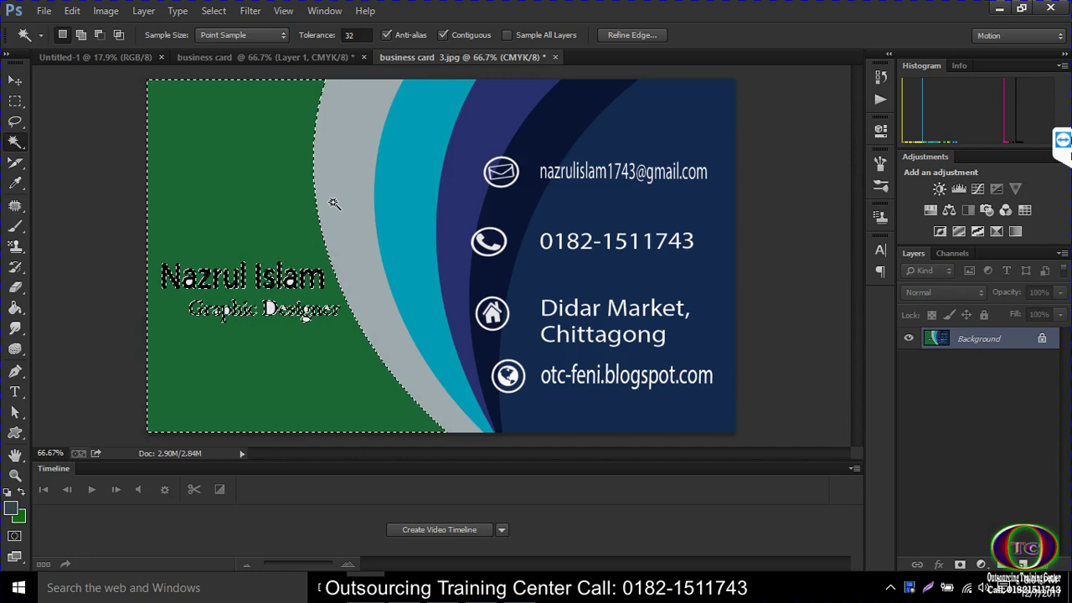
key("ctrl+d")
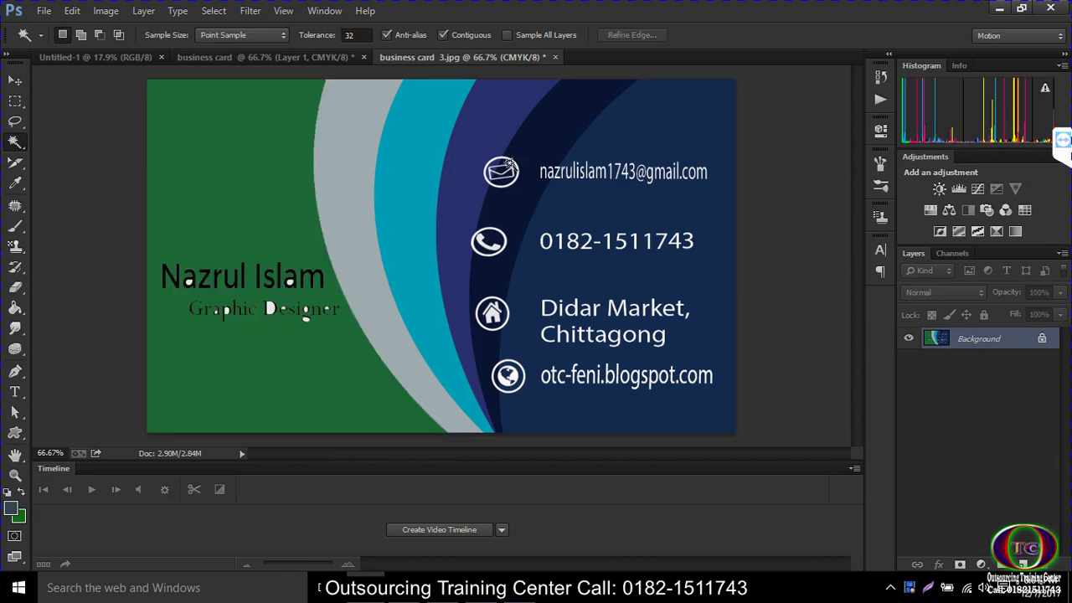
left_click(337, 128)
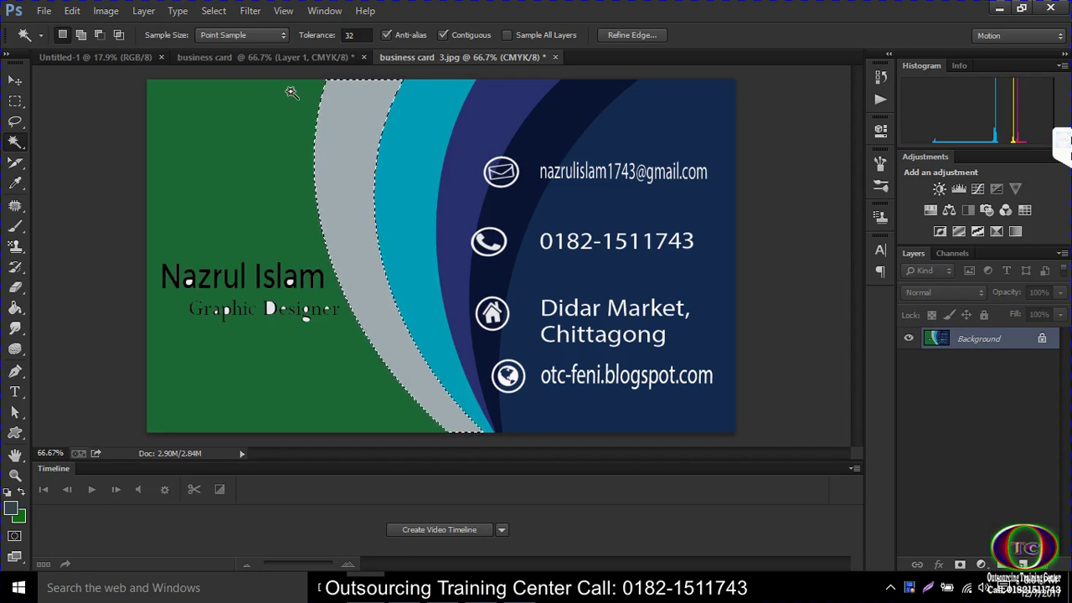
key("ctrl+BackSpace")
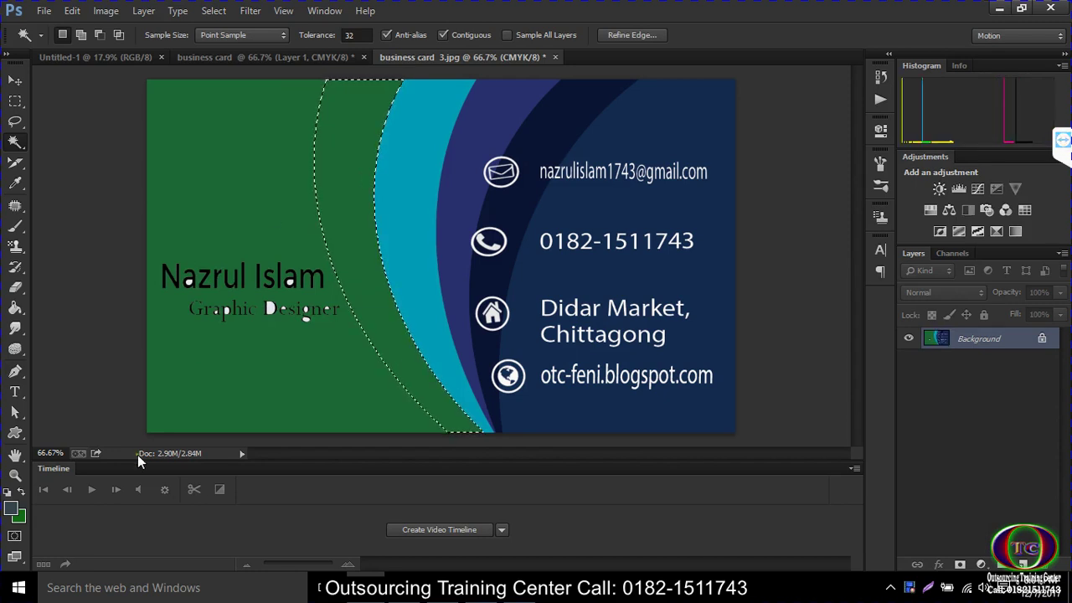
- Set a light green background colour and fill the grey band with it
left_click(20, 517)
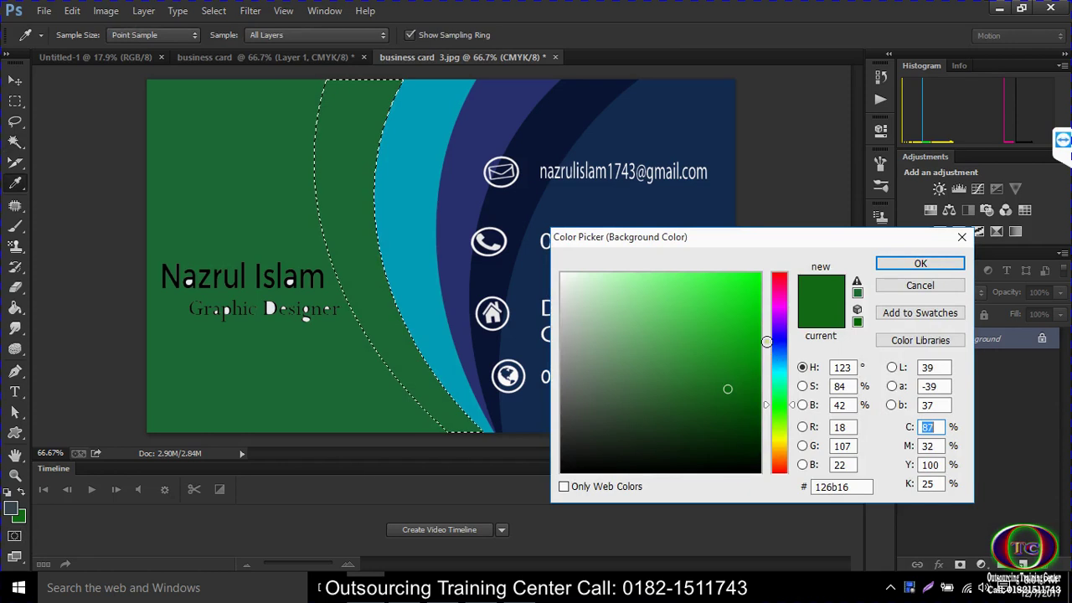
left_click(576, 288)
left_click(920, 263)
key("w")
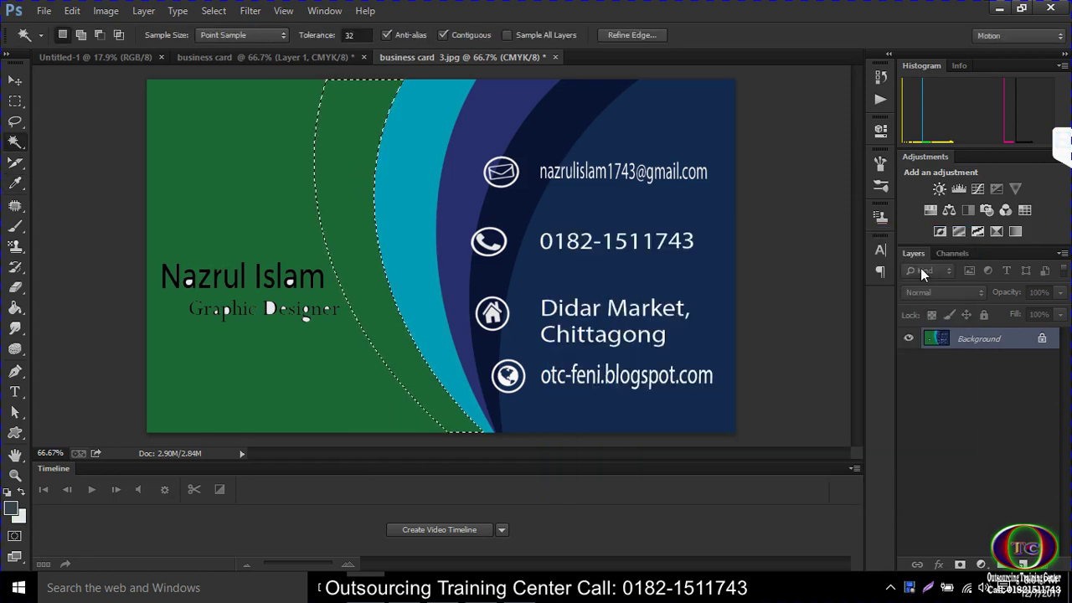
key("ctrl+BackSpace")
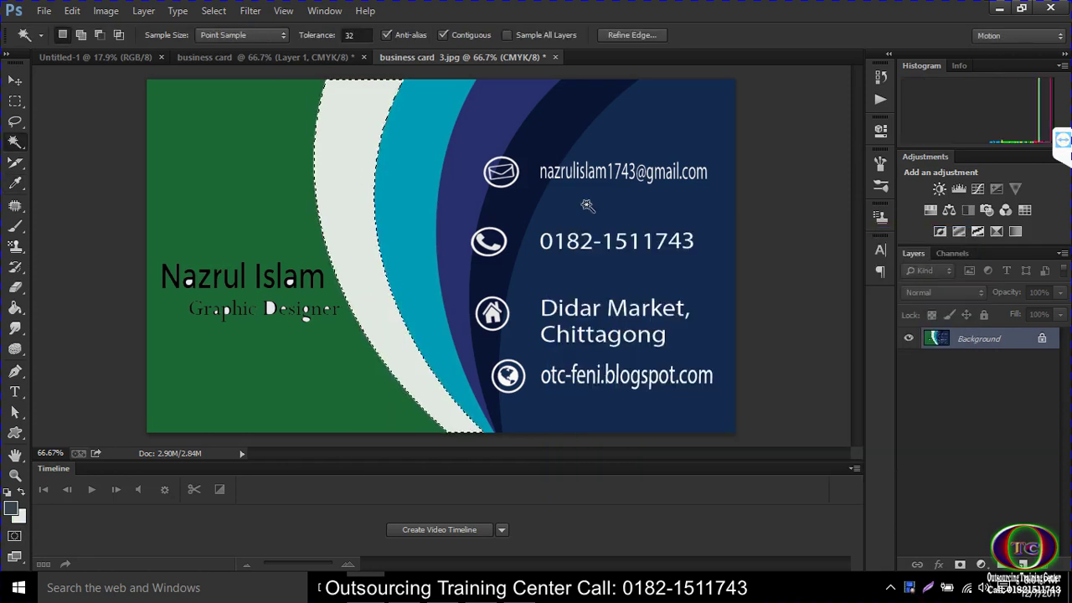